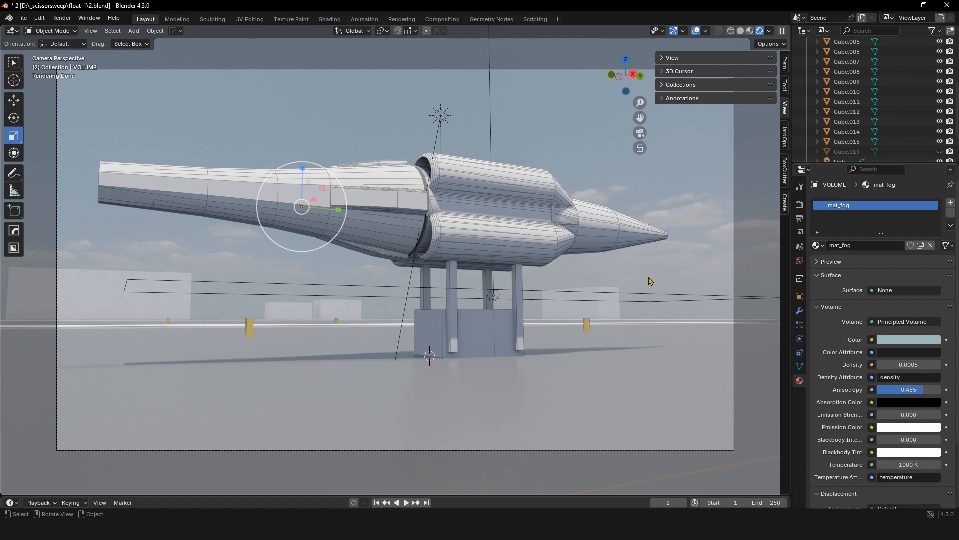
# Step: Select the main spaceship mesh in the viewport, and switch to Plasticity
pyautogui.click(543, 218)
pyautogui.click(640, 180)
pyautogui.click(521, 202)
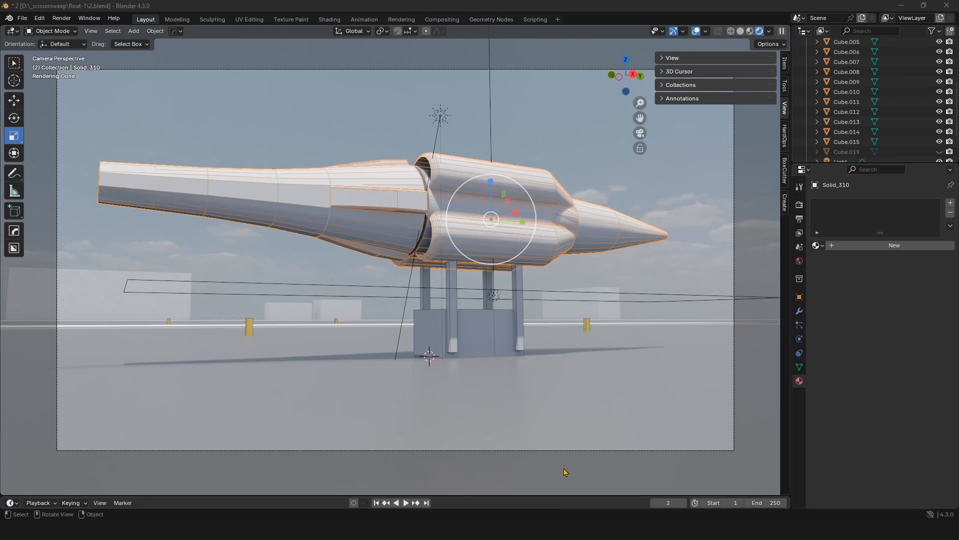
pyautogui.hotkey('alt', 'Tab')
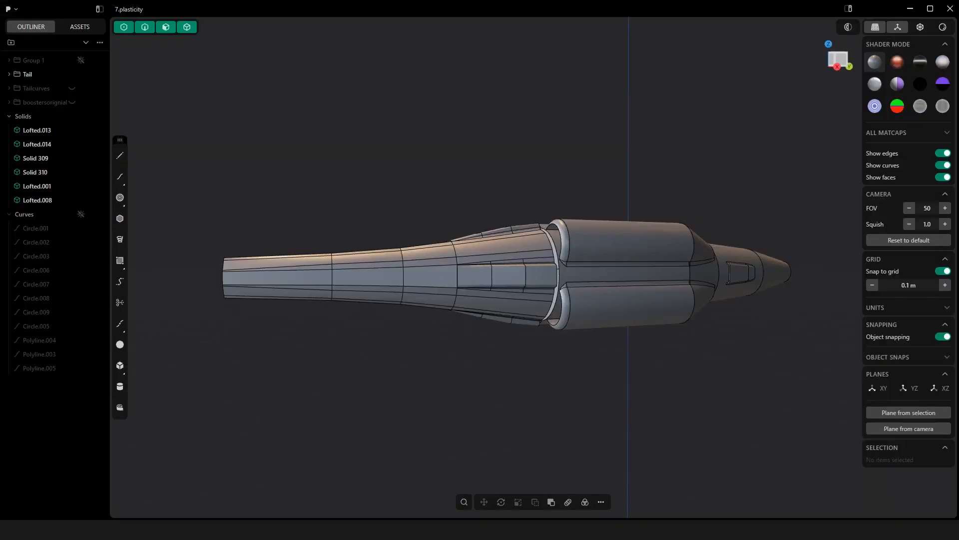
# Step: Examine the spaceship's tail, boosters and nose from several viewing angles
pyautogui.moveTo(467, 412)
pyautogui.mouseDown(button='middle')
pyautogui.moveTo(487, 409)
pyautogui.moveTo(463, 417)
pyautogui.mouseUp(button='middle')
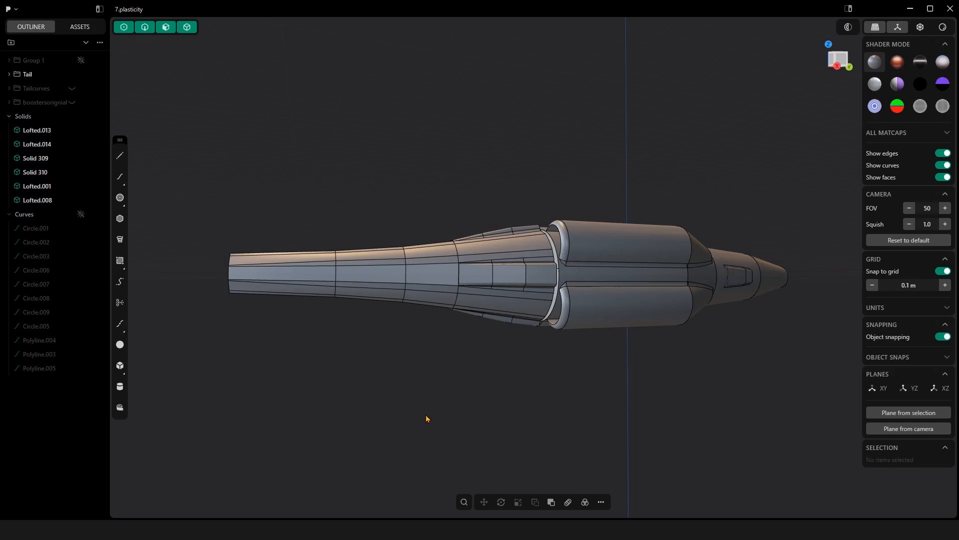
pyautogui.moveTo(400, 391)
pyautogui.mouseDown(button='middle')
pyautogui.moveTo(423, 385)
pyautogui.moveTo(399, 389)
pyautogui.mouseUp(button='middle')
pyautogui.moveTo(471, 422); pyautogui.dragTo(511, 422, button='middle')
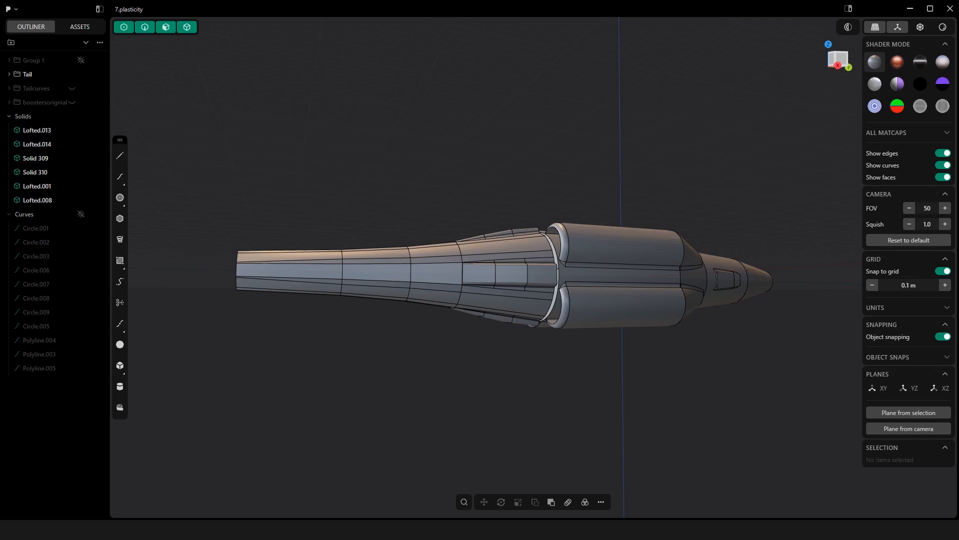
pyautogui.moveTo(483, 300); pyautogui.dragTo(493, 320, button='middle')
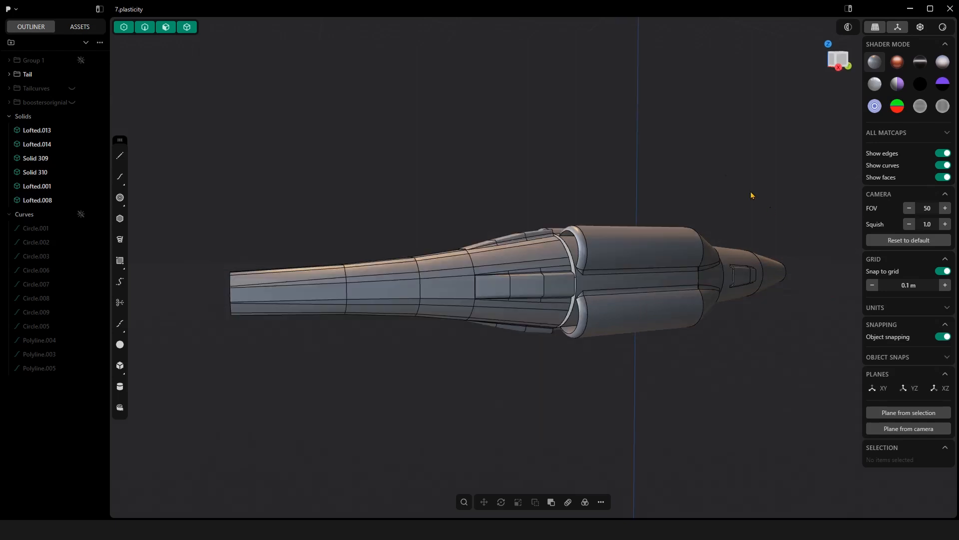
pyautogui.moveTo(750, 195); pyautogui.dragTo(715, 165, button='middle')
pyautogui.click(601, 501)
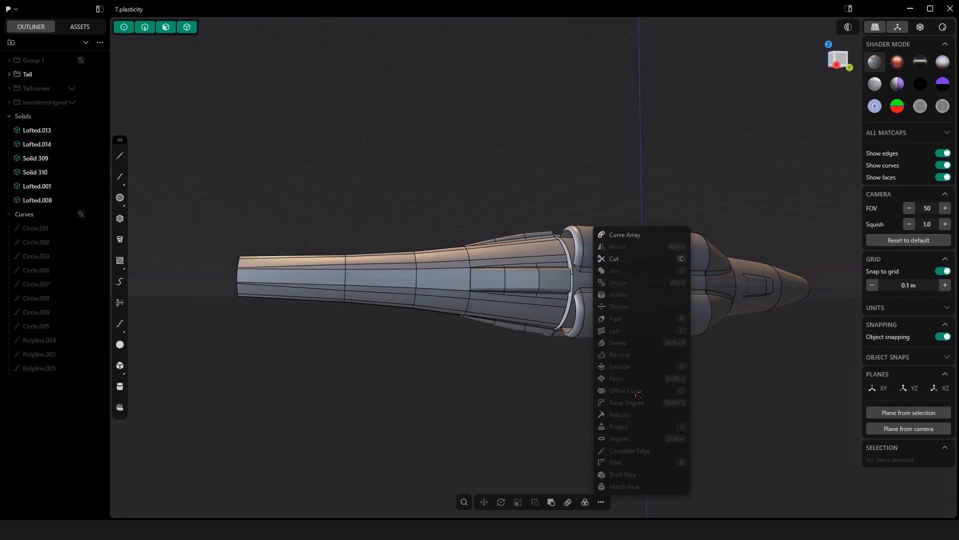
pyautogui.click(780, 422)
pyautogui.moveTo(527, 342)
pyautogui.mouseDown(button='middle')
pyautogui.moveTo(533, 357)
pyautogui.moveTo(515, 353)
pyautogui.mouseUp(button='middle')
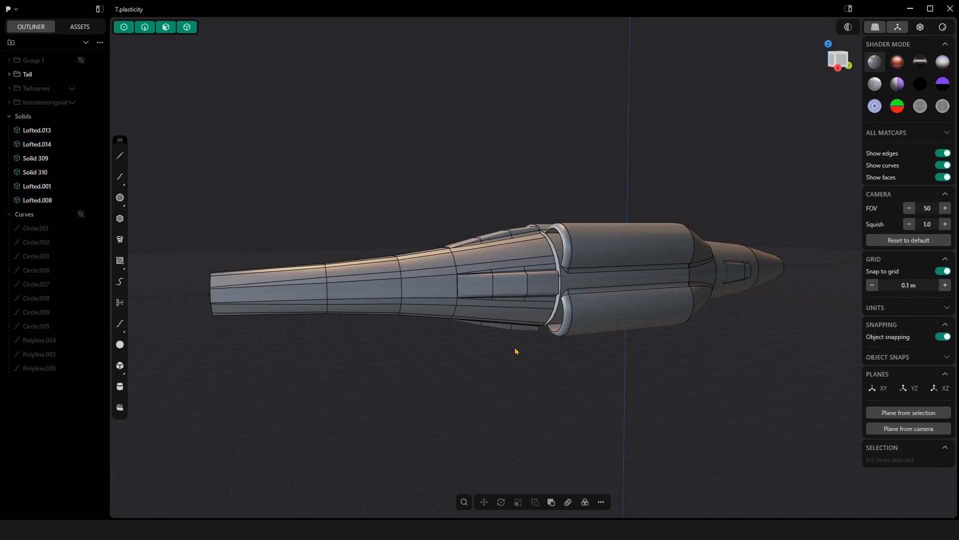
pyautogui.moveTo(507, 354)
pyautogui.mouseDown(button='middle')
pyautogui.moveTo(514, 368)
pyautogui.moveTo(502, 353)
pyautogui.mouseUp(button='middle')
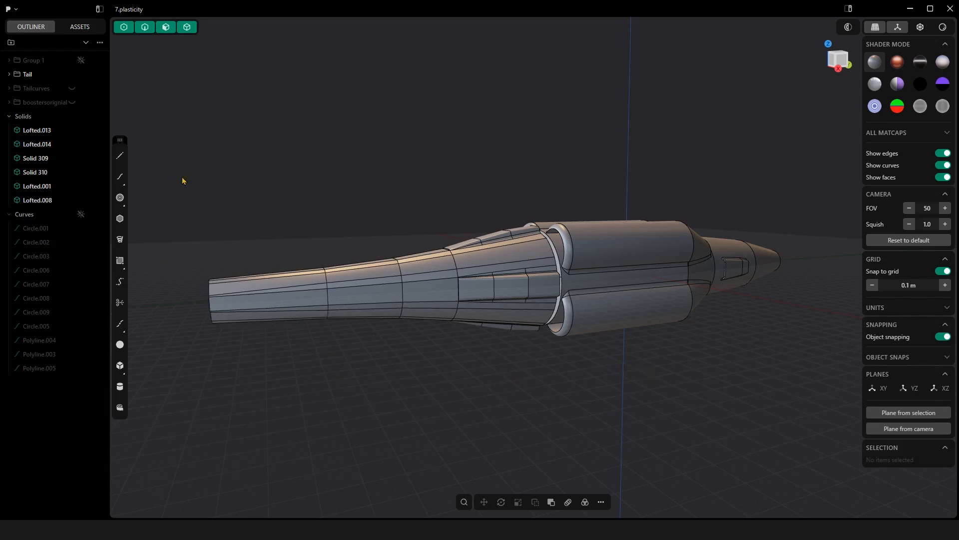
# Step: Start a new file and accept clearing the current scene
pyautogui.click(16, 10)
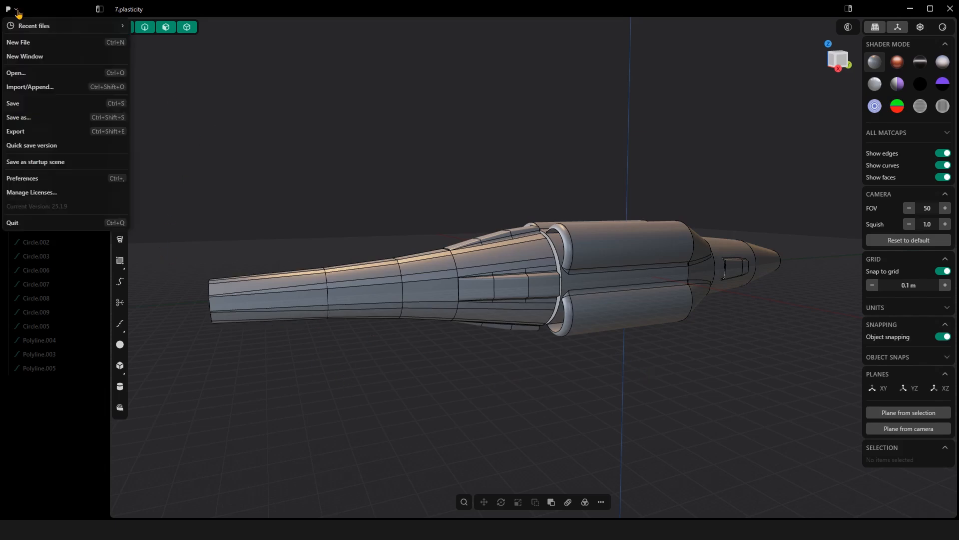
pyautogui.click(21, 41)
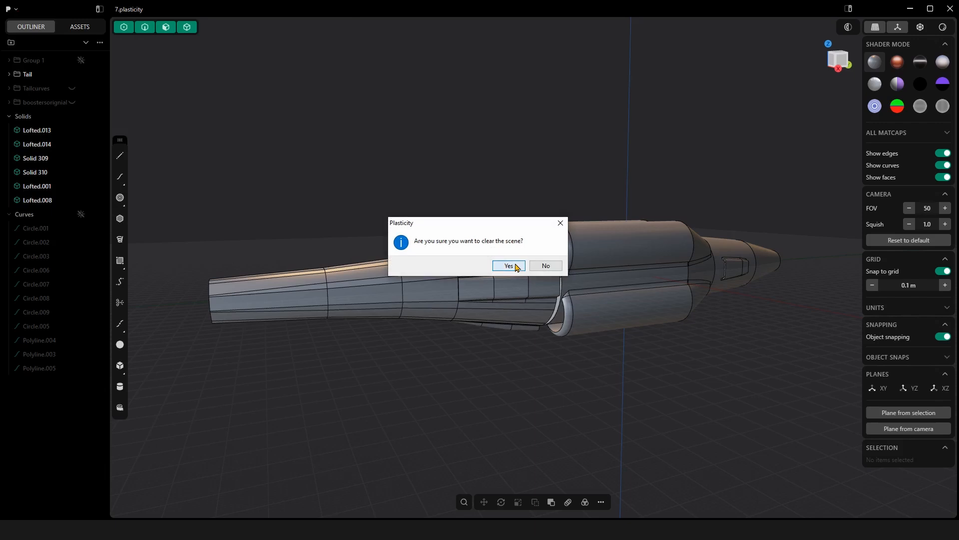
pyautogui.click(515, 266)
pyautogui.moveTo(429, 292); pyautogui.dragTo(458, 272, button='middle')
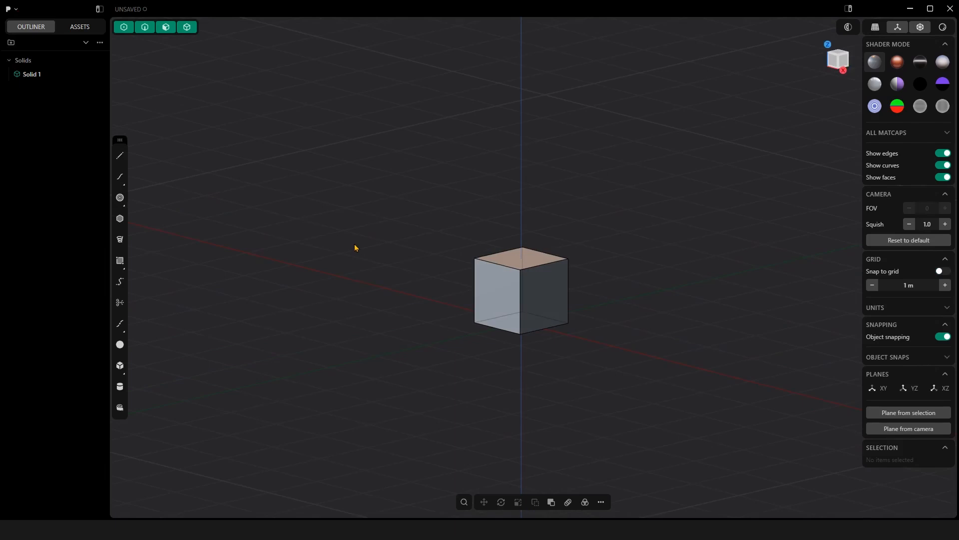
# Step: Review the General, SpaceMouse, Server and Advanced sections of the preferences
pyautogui.click(16, 9)
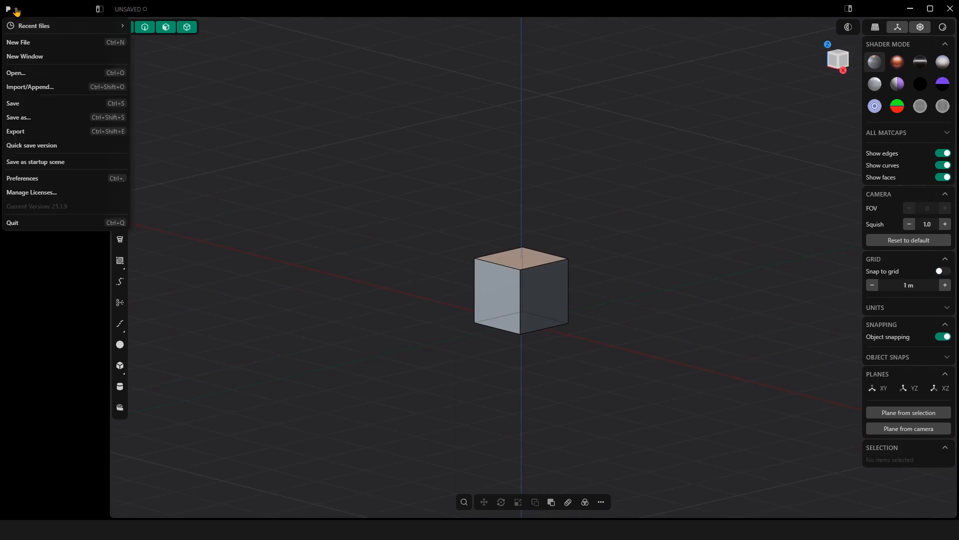
pyautogui.click(34, 179)
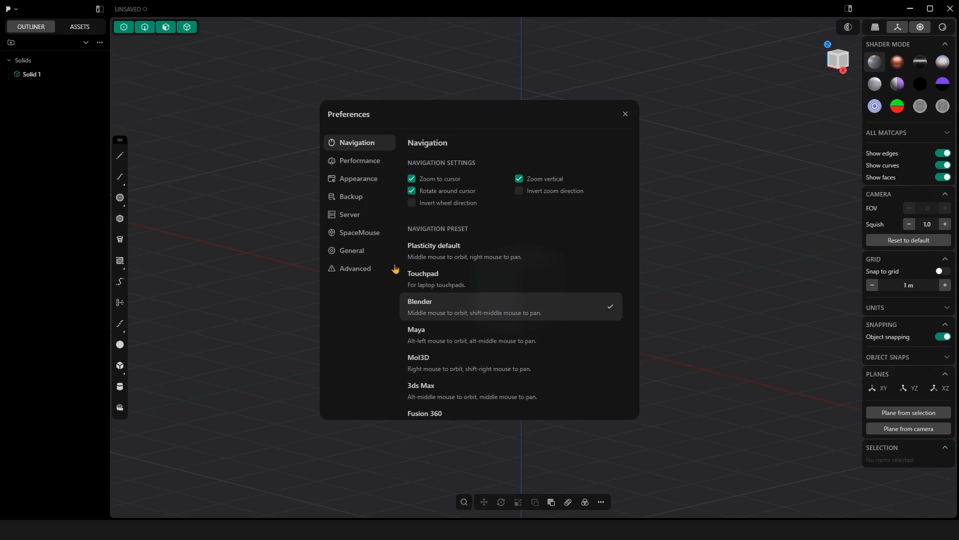
pyautogui.click(351, 251)
pyautogui.click(357, 233)
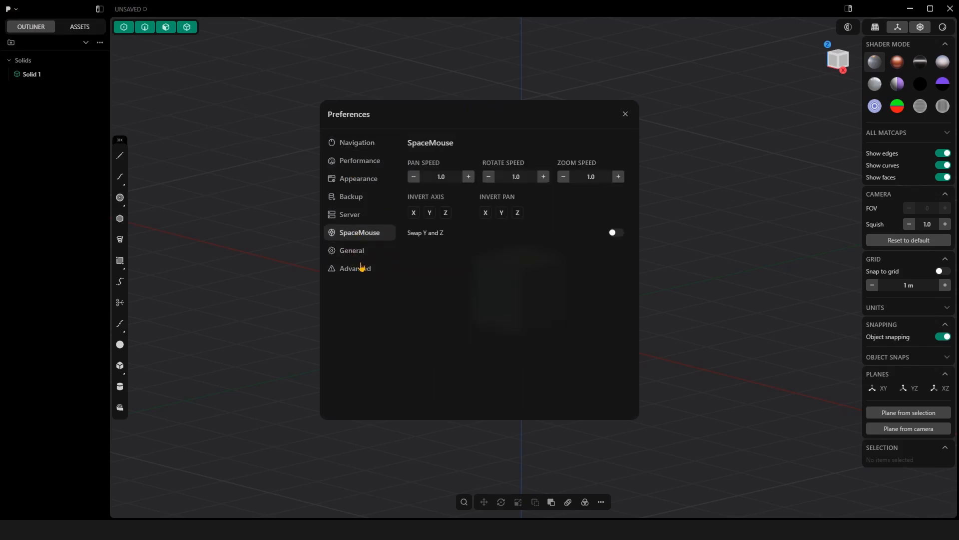
pyautogui.click(361, 272)
pyautogui.click(355, 252)
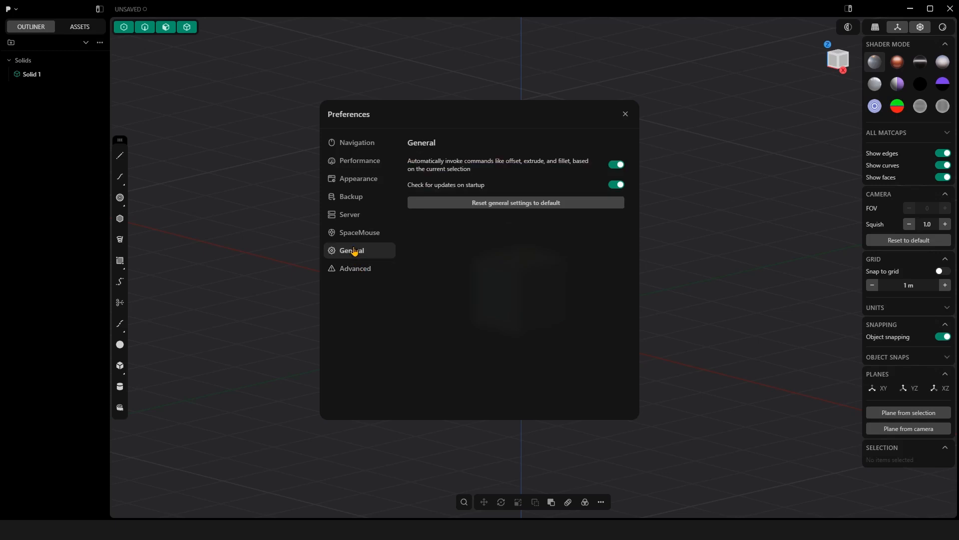
pyautogui.click(355, 234)
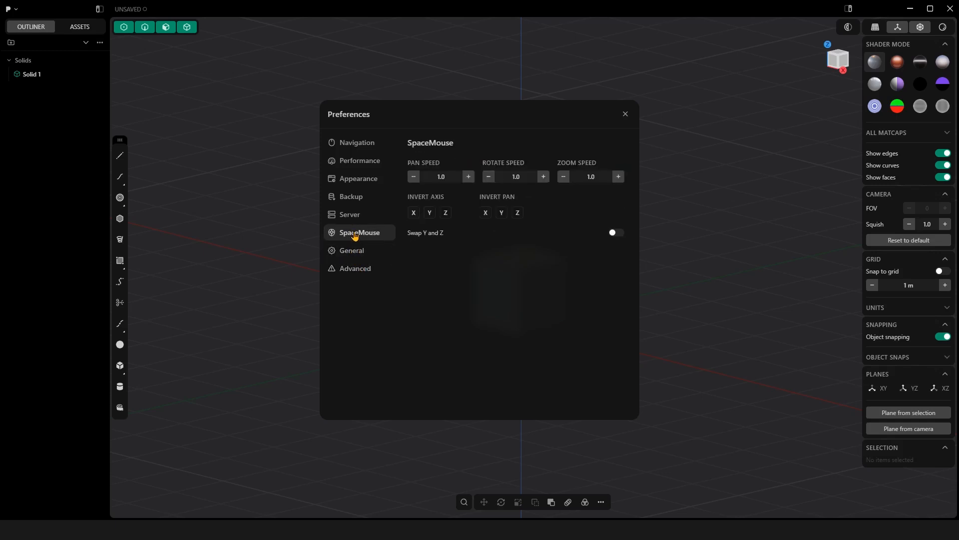
pyautogui.click(351, 215)
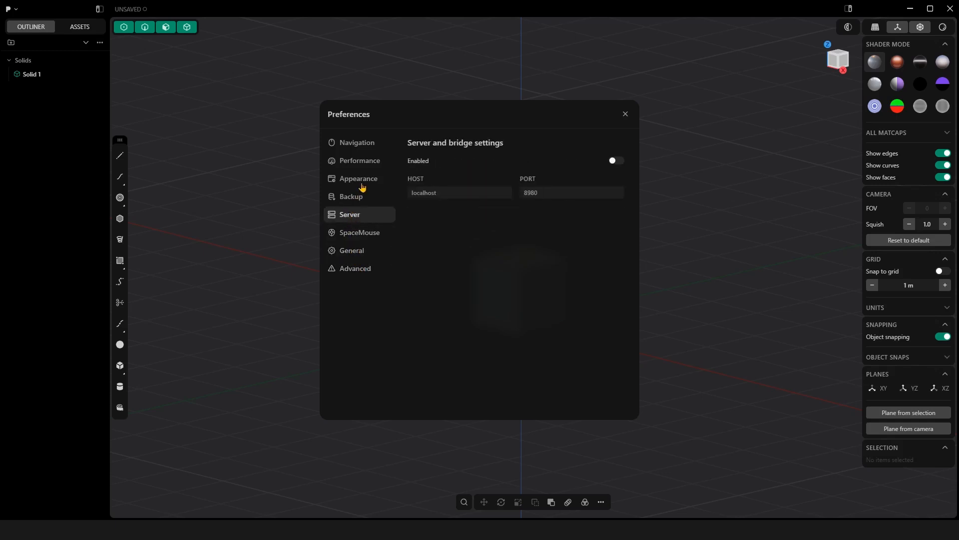
pyautogui.click(352, 251)
pyautogui.click(353, 273)
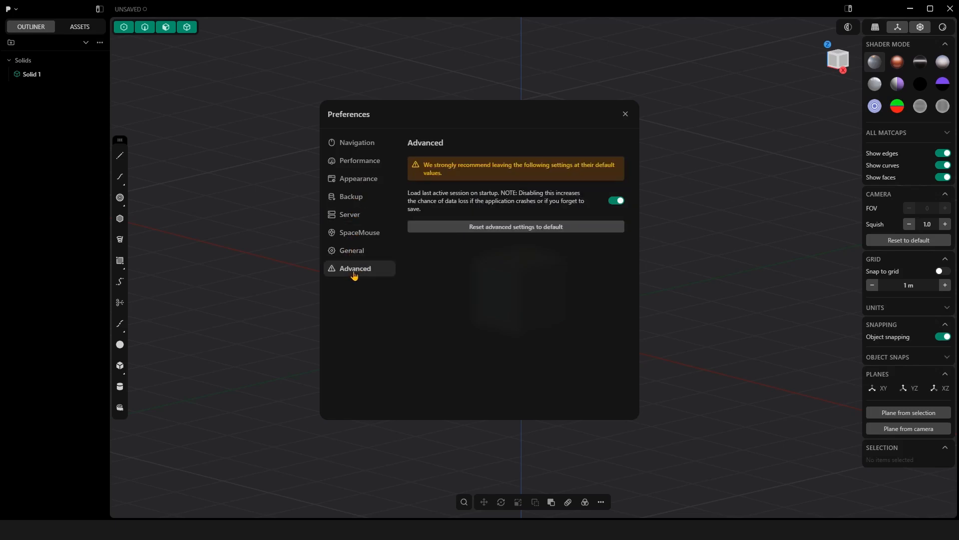
pyautogui.click(356, 233)
pyautogui.click(351, 214)
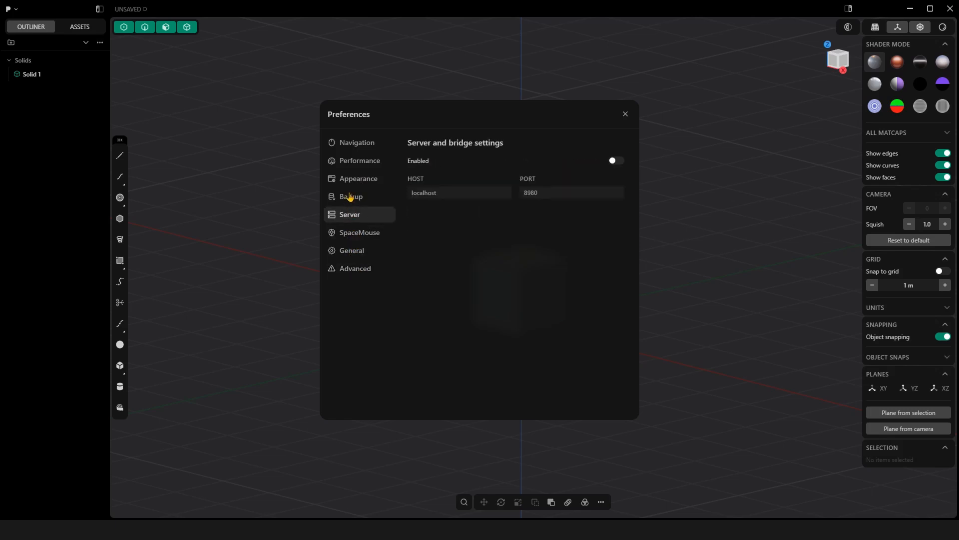
# Step: Review the Navigation preferences down to the last navigation preset and close the preferences
pyautogui.click(356, 145)
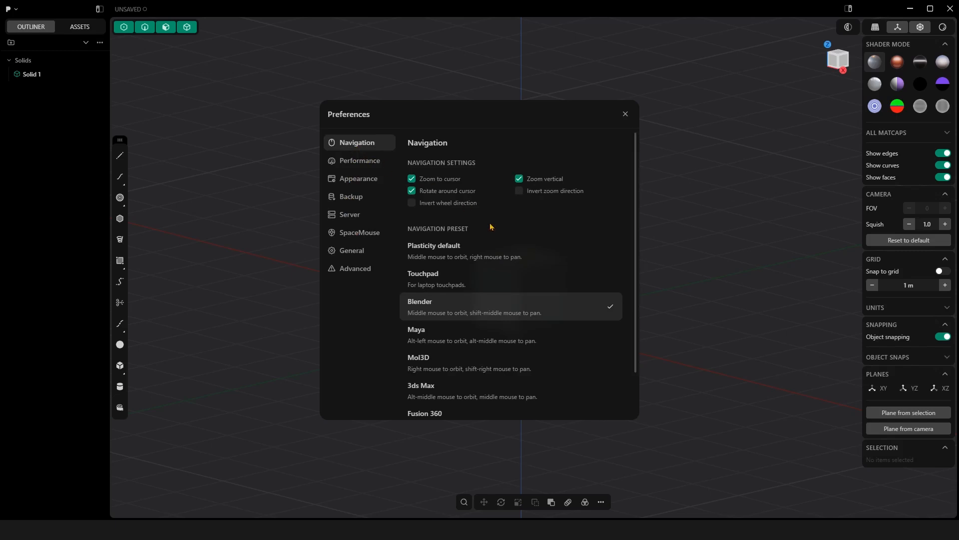
pyautogui.scroll(-1, 479, 265)
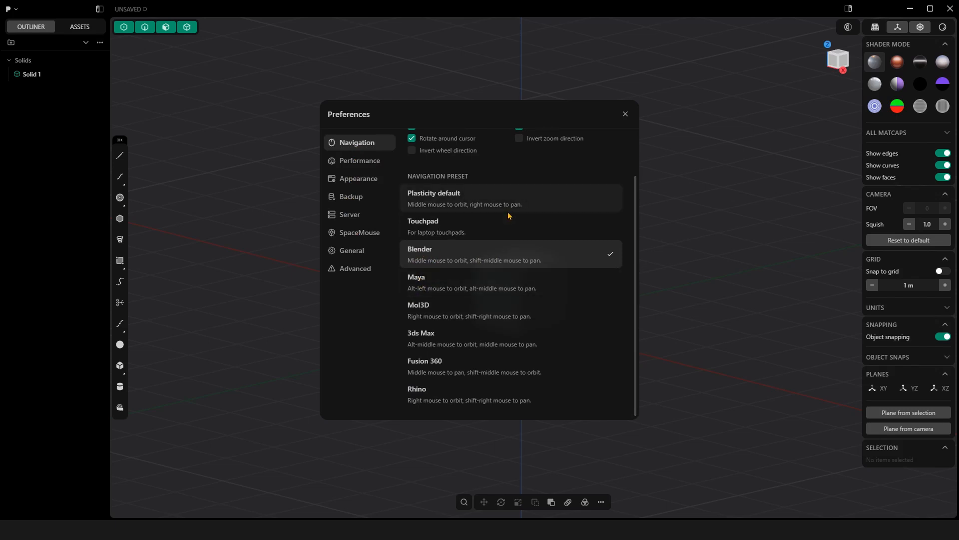
pyautogui.click(626, 114)
# Step: Delete the default cube from the new scene
pyautogui.moveTo(616, 208); pyautogui.dragTo(619, 209, button='middle')
pyautogui.keyDown('shift'); pyautogui.moveTo(618, 209); pyautogui.dragTo(553, 193, button='middle'); pyautogui.keyUp('shift')
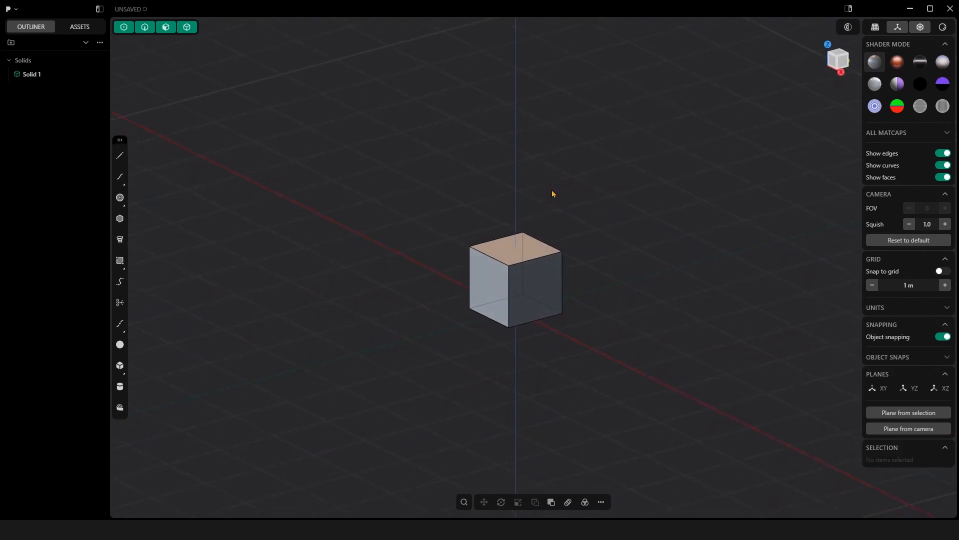
pyautogui.moveTo(651, 238); pyautogui.dragTo(646, 195, button='middle')
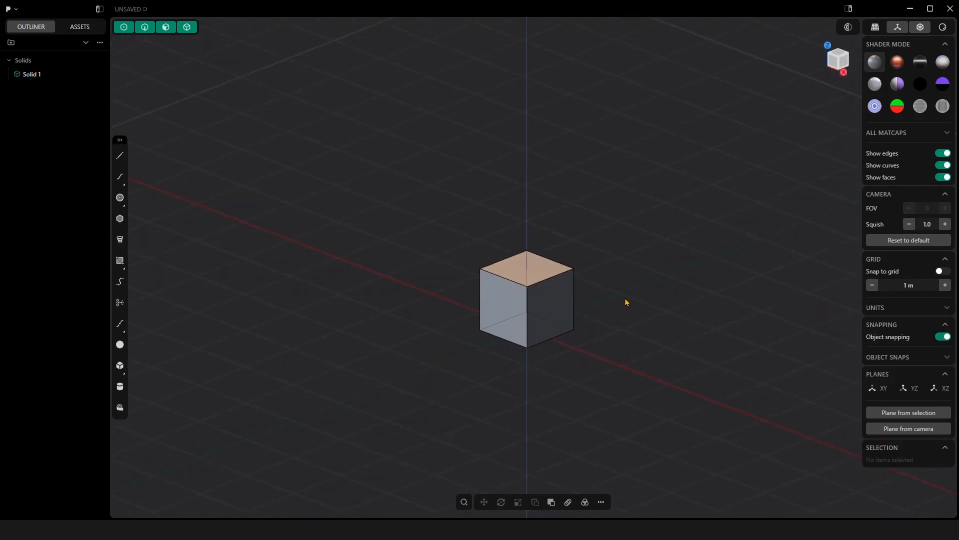
pyautogui.click(541, 334)
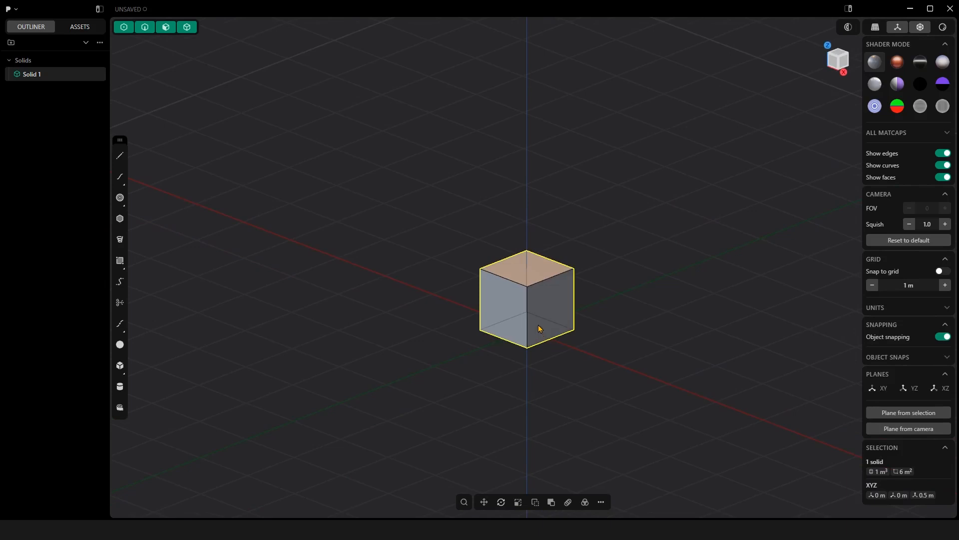
pyautogui.click(634, 313)
pyautogui.click(512, 291)
pyautogui.press('Delete')
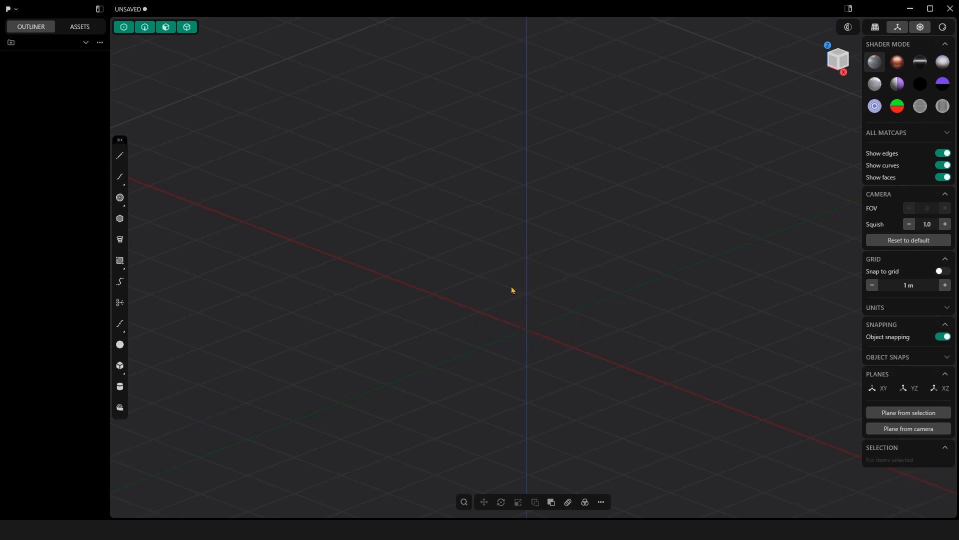
# Step: Switch the viewport camera from orthographic to perspective
pyautogui.click(875, 28)
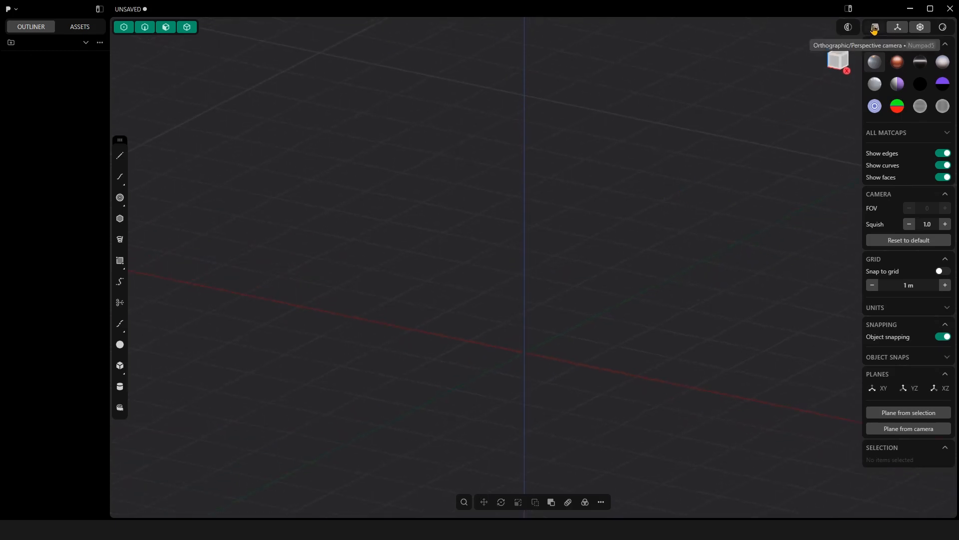
pyautogui.moveTo(559, 182)
pyautogui.mouseDown(button='middle')
pyautogui.moveTo(588, 169)
pyautogui.moveTo(601, 189)
pyautogui.moveTo(555, 189)
pyautogui.mouseUp(button='middle')
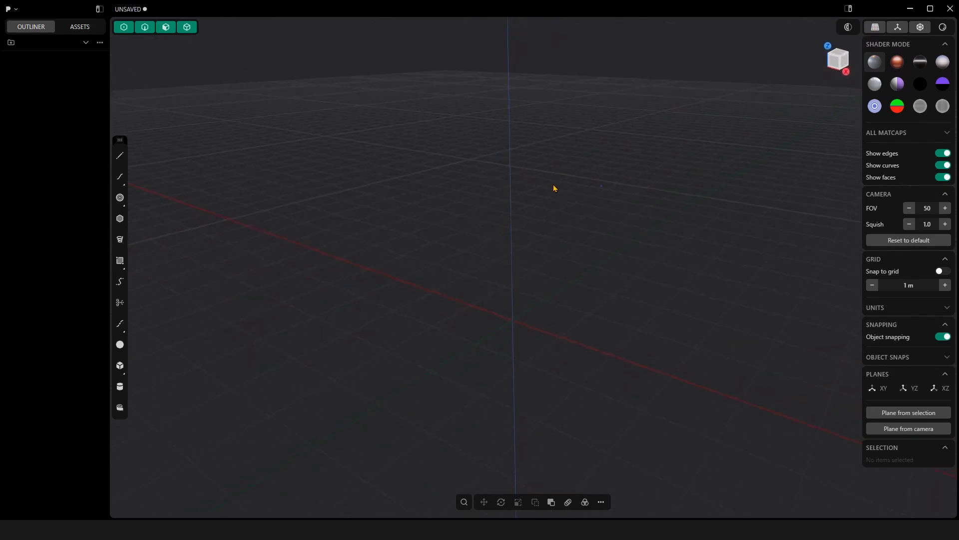
# Step: Try several smaller and larger grid sizes, leaving the grid at 0.5 m
pyautogui.click(872, 285)
pyautogui.click(870, 285)
pyautogui.click(945, 288)
pyautogui.click(945, 288)
pyautogui.click(872, 289)
pyautogui.click(872, 286)
pyautogui.click(945, 286)
pyautogui.click(872, 286)
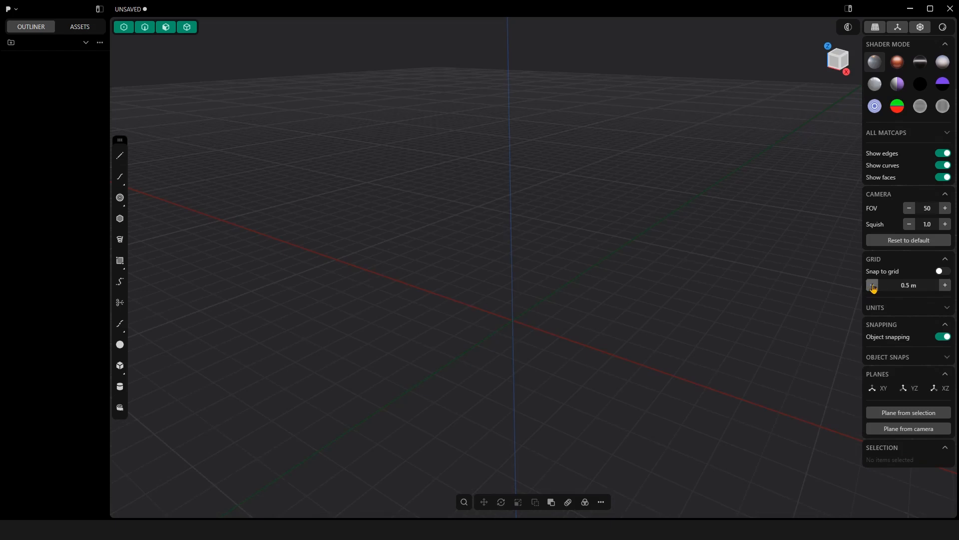
pyautogui.click(946, 288)
pyautogui.click(872, 286)
pyautogui.click(946, 286)
# Step: Turn on snapping to the grid and set the grid size to 1 m
pyautogui.moveTo(615, 255); pyautogui.dragTo(779, 265, button='middle')
pyautogui.click(939, 272)
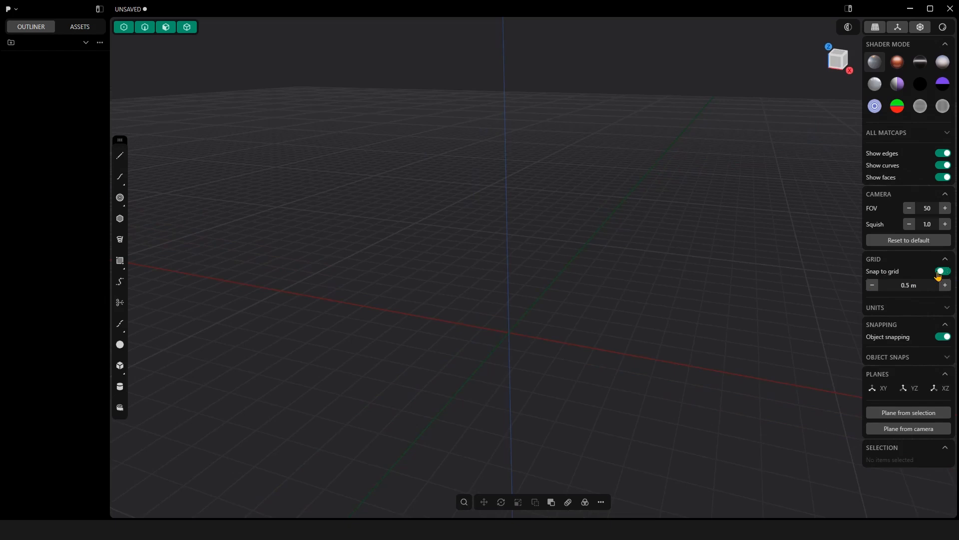
pyautogui.moveTo(670, 255); pyautogui.dragTo(661, 252, button='middle')
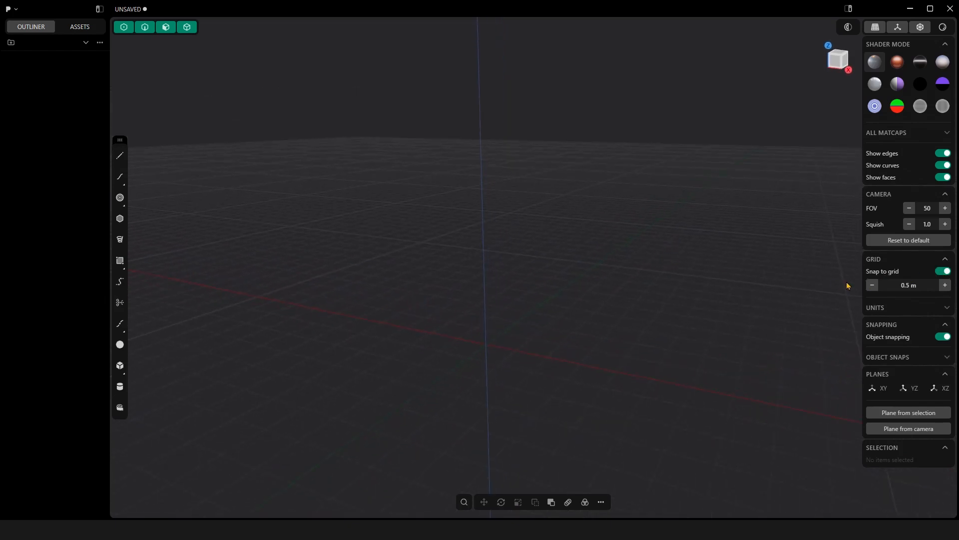
pyautogui.click(872, 284)
pyautogui.click(946, 285)
pyautogui.click(945, 286)
pyautogui.moveTo(732, 250); pyautogui.dragTo(625, 215, button='middle')
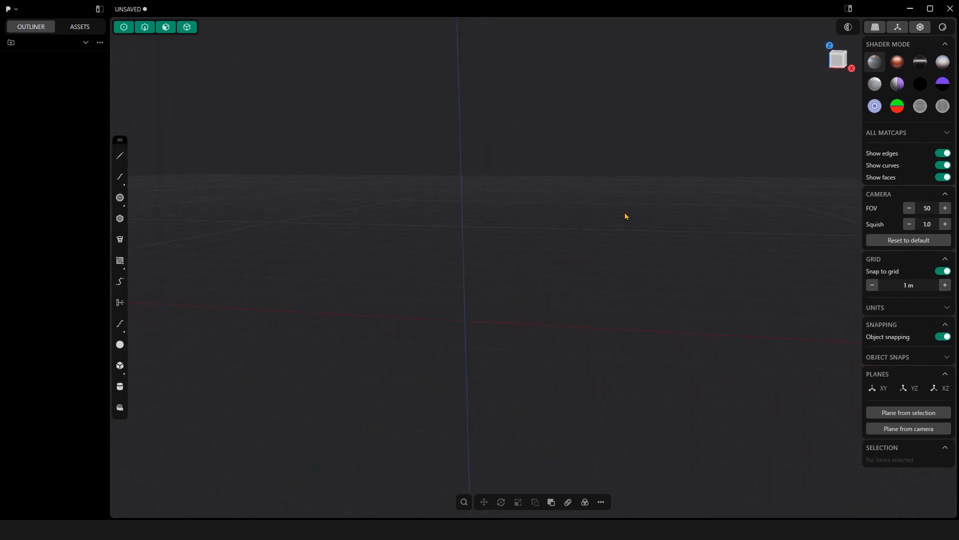
# Step: Align the viewport to the Front view and frame the origin for modelling
pyautogui.moveTo(555, 212)
pyautogui.mouseDown(button='middle')
pyautogui.moveTo(544, 216)
pyautogui.moveTo(548, 205)
pyautogui.mouseUp(button='middle')
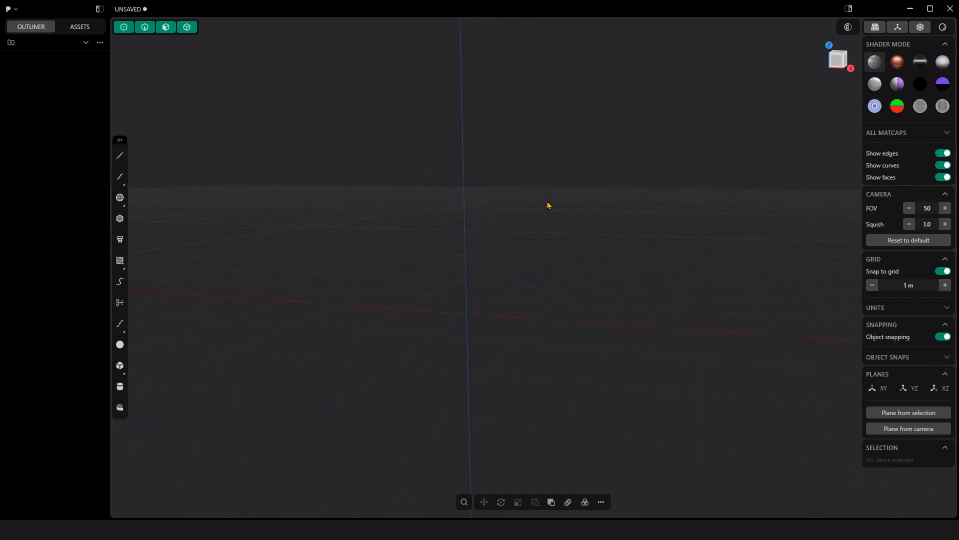
pyautogui.moveTo(580, 221); pyautogui.dragTo(587, 220, button='middle')
pyautogui.moveTo(747, 113); pyautogui.dragTo(646, 119, button='middle')
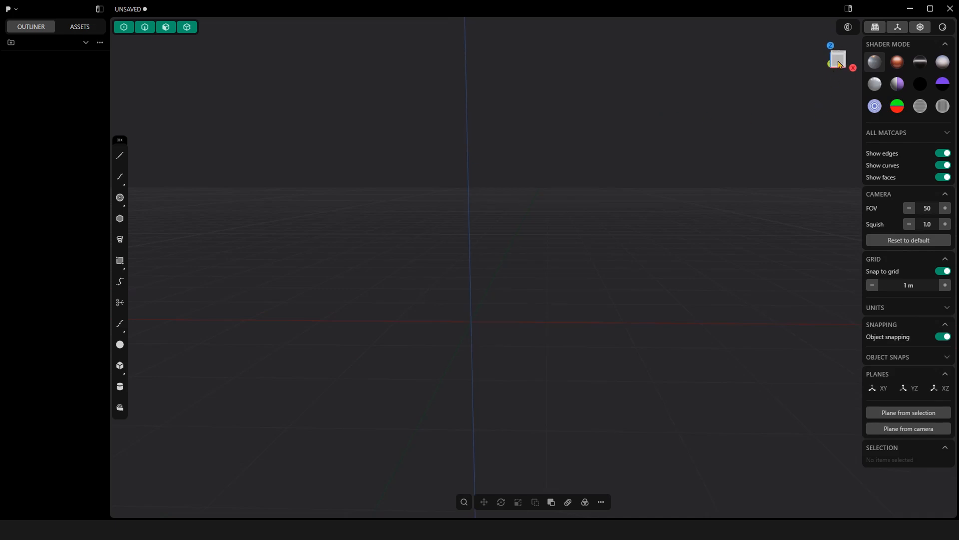
pyautogui.moveTo(640, 181); pyautogui.dragTo(820, 90, button='middle')
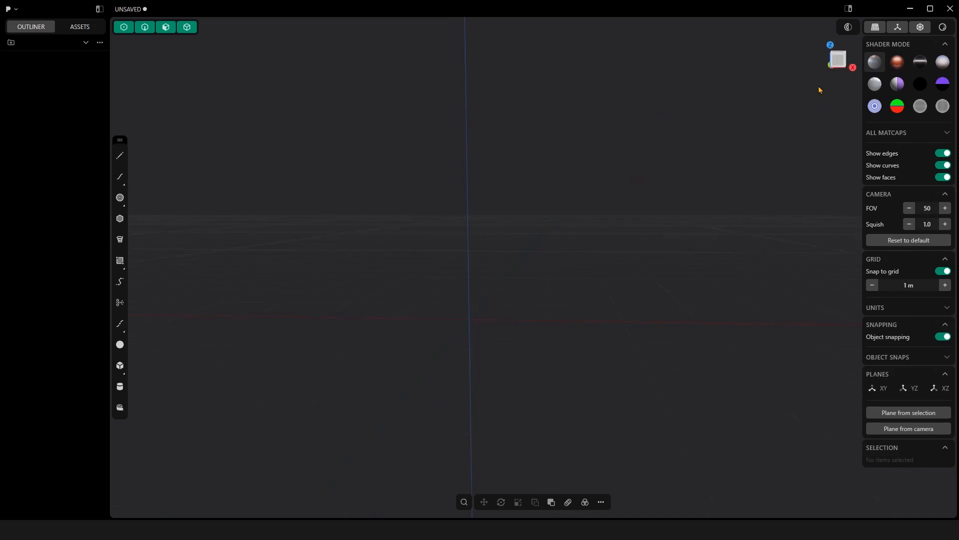
pyautogui.click(841, 63)
pyautogui.keyDown('shift'); pyautogui.moveTo(425, 175); pyautogui.dragTo(522, 130, button='middle'); pyautogui.keyUp('shift')
pyautogui.keyDown('shift'); pyautogui.moveTo(636, 164); pyautogui.dragTo(614, 182, button='middle'); pyautogui.keyUp('shift')
pyautogui.keyDown('shift'); pyautogui.moveTo(695, 203); pyautogui.dragTo(673, 195, button='middle'); pyautogui.keyUp('shift')
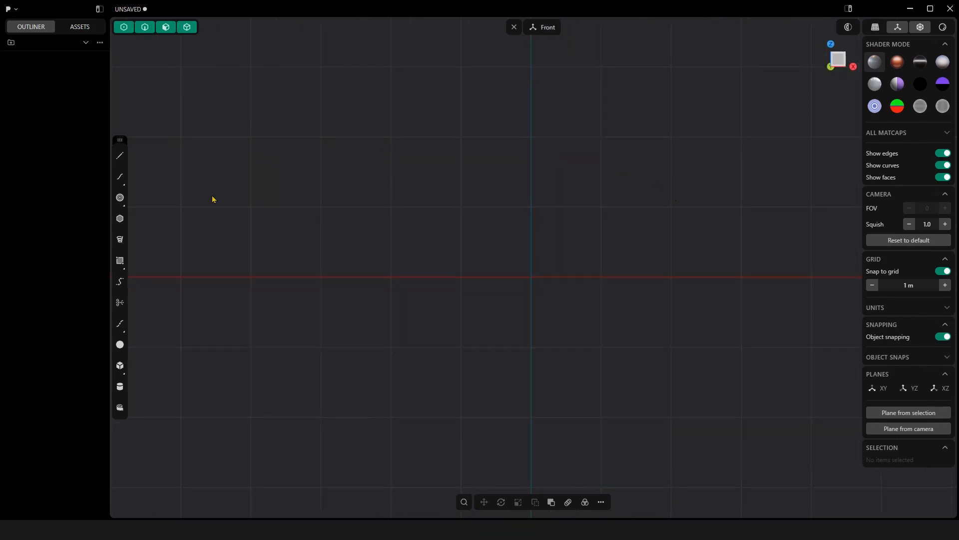
pyautogui.click(121, 198)
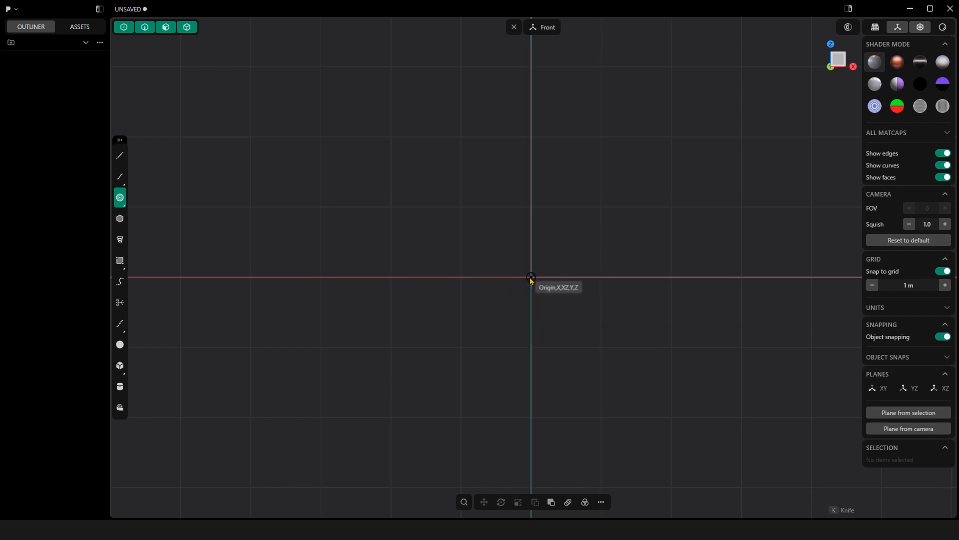
pyautogui.click(565, 271)
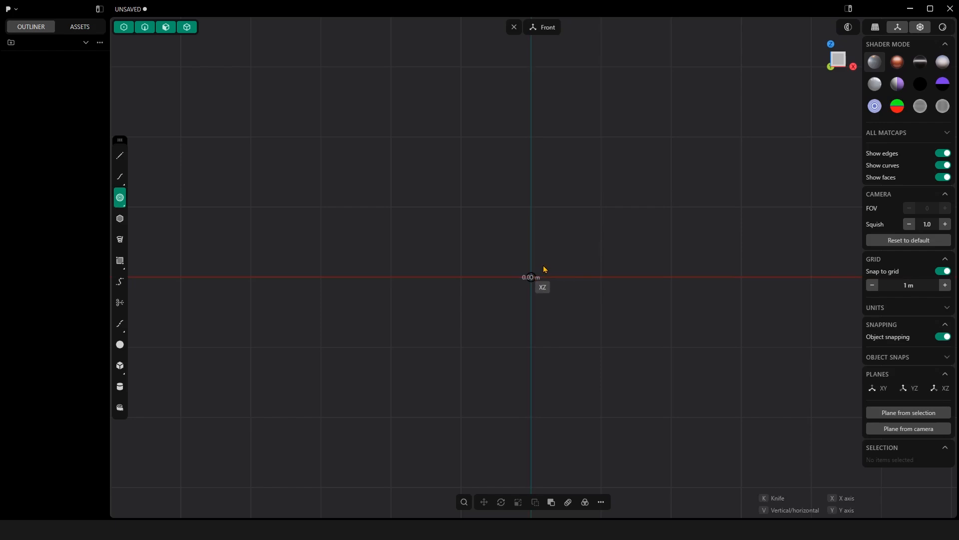
pyautogui.press('Escape')
# Step: Draw a center circle at the origin on the front plane with a radius of about 2.24 m
pyautogui.click(120, 197)
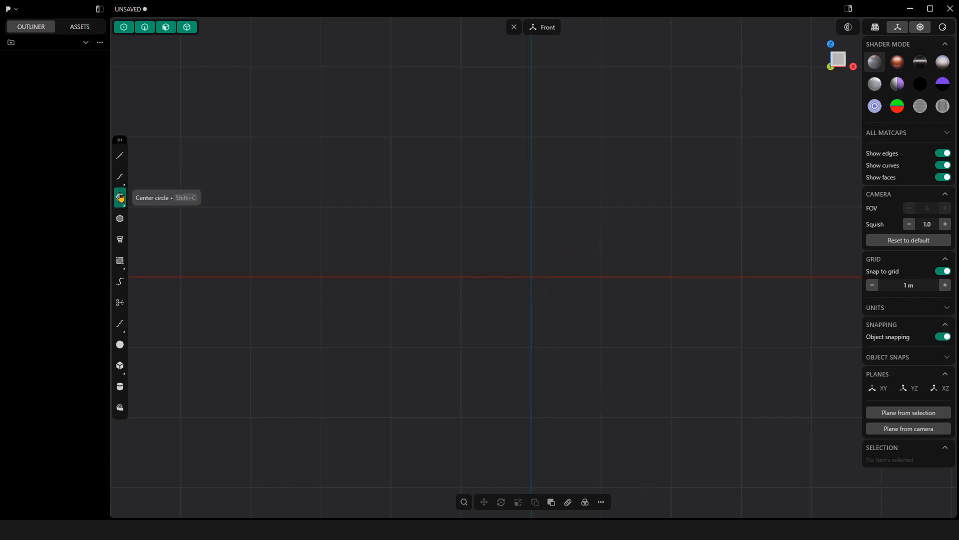
pyautogui.click(532, 277)
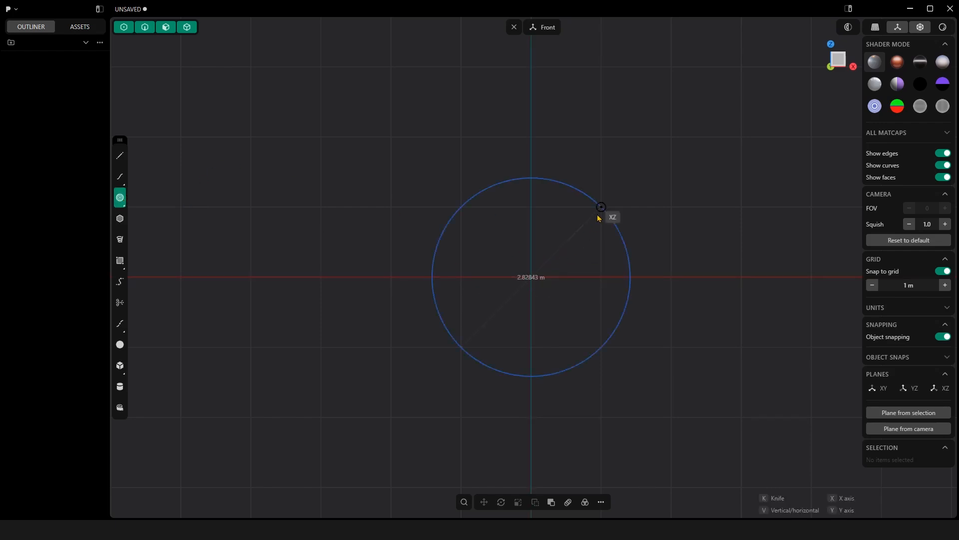
pyautogui.click(681, 176)
pyautogui.click(752, 307)
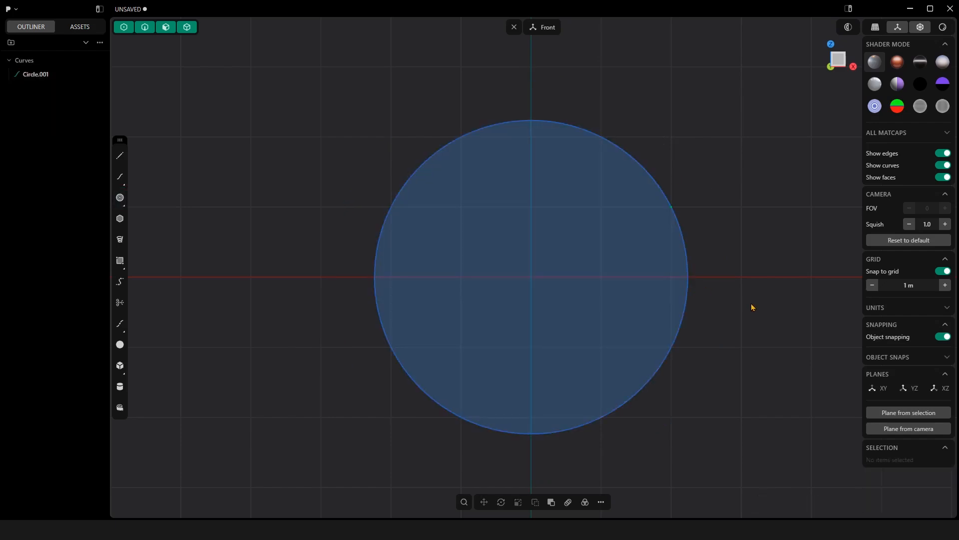
# Step: Duplicate the circle and move the copy 5 m along the Y axis
pyautogui.moveTo(741, 249); pyautogui.dragTo(560, 329, button='middle')
pyautogui.click(552, 325)
pyautogui.moveTo(640, 285); pyautogui.dragTo(611, 275, button='middle')
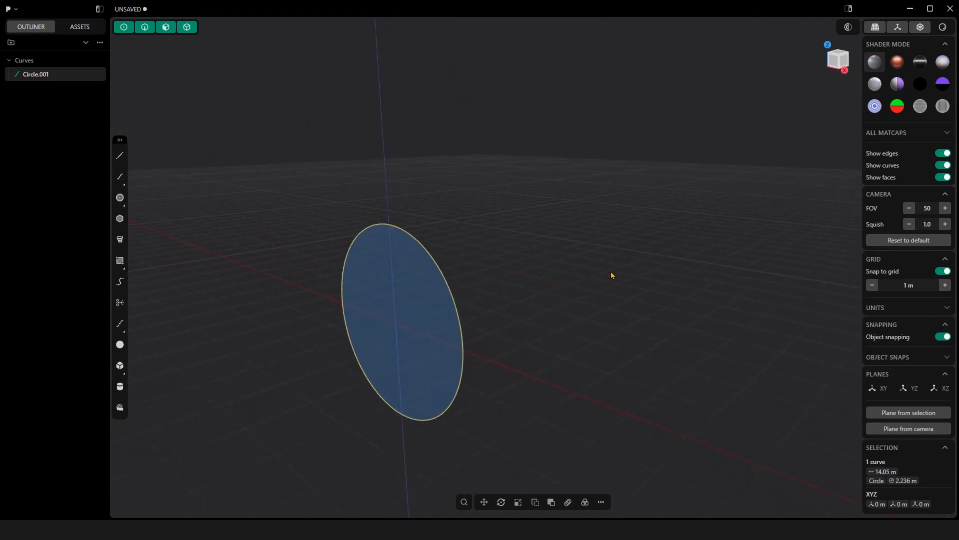
pyautogui.hotkey('ctrl', 'd')
pyautogui.moveTo(431, 315); pyautogui.dragTo(554, 272)
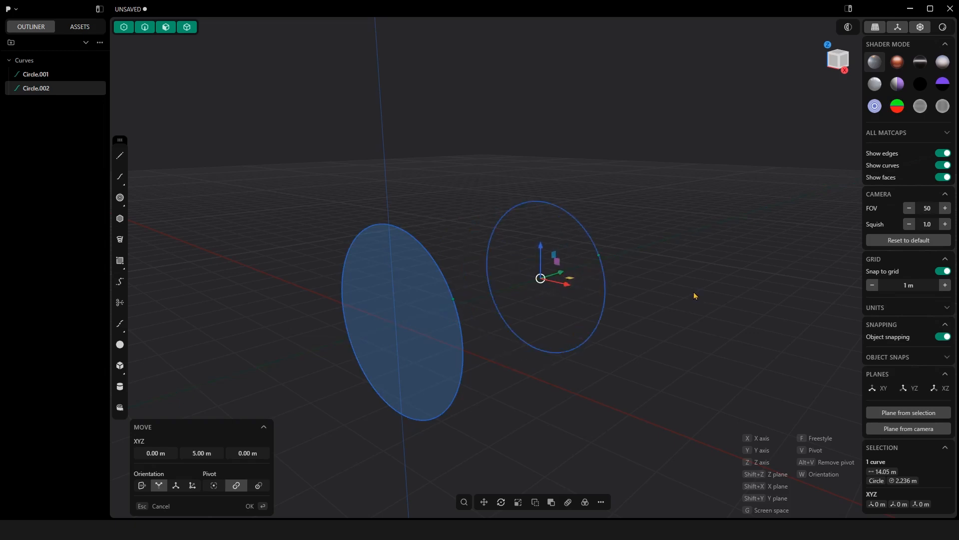
pyautogui.moveTo(693, 295); pyautogui.dragTo(619, 354, button='middle')
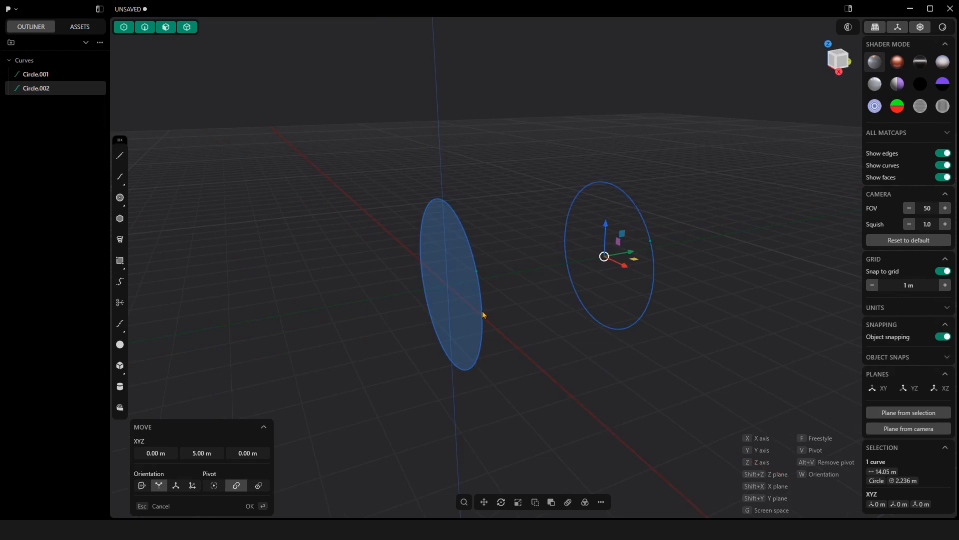
pyautogui.click(532, 296)
pyautogui.moveTo(545, 298); pyautogui.dragTo(599, 274, button='middle')
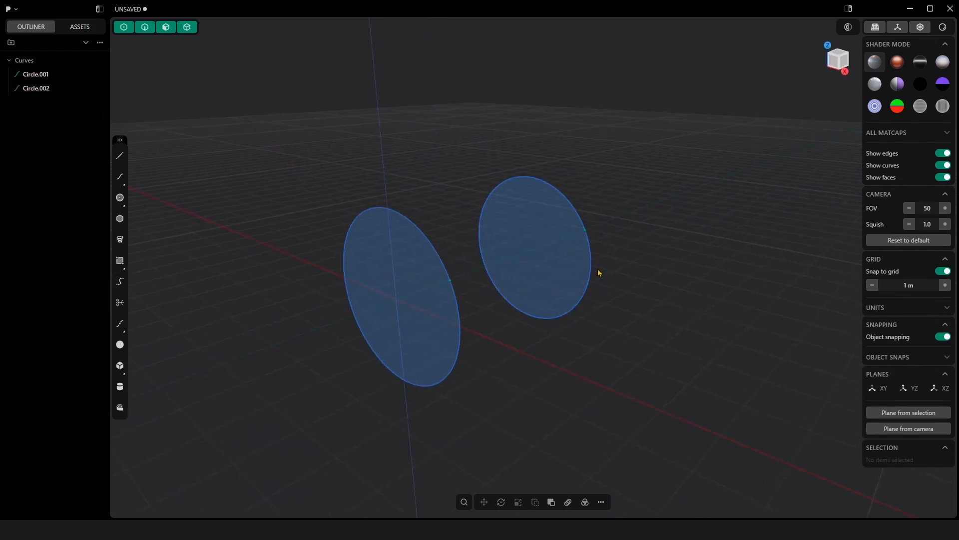
# Step: Examine the two parallel circles and their spacing from several angles
pyautogui.click(593, 265)
pyautogui.moveTo(664, 290); pyautogui.dragTo(443, 267, button='middle')
pyautogui.click(672, 283)
pyautogui.moveTo(694, 255); pyautogui.dragTo(567, 316, button='middle')
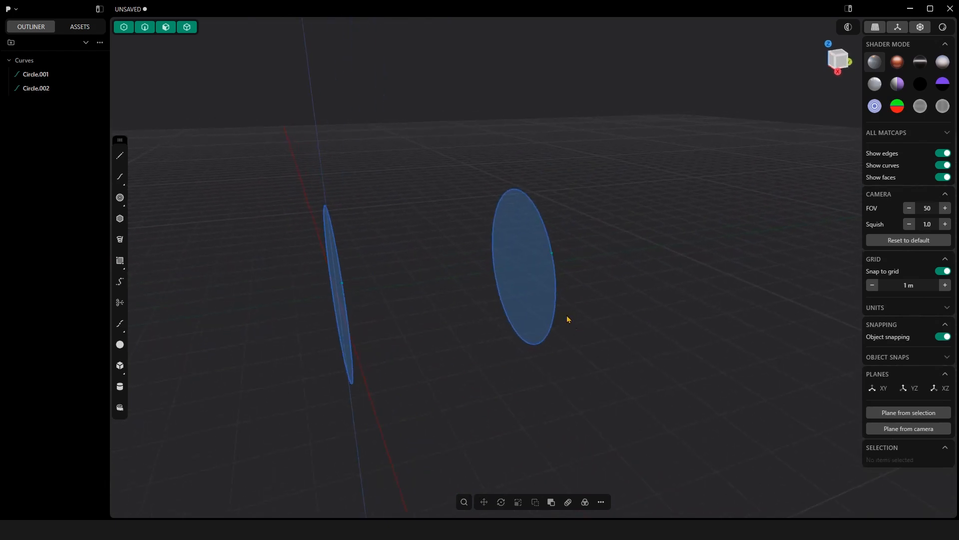
pyautogui.click(348, 318)
pyautogui.moveTo(375, 296); pyautogui.dragTo(634, 345, button='middle')
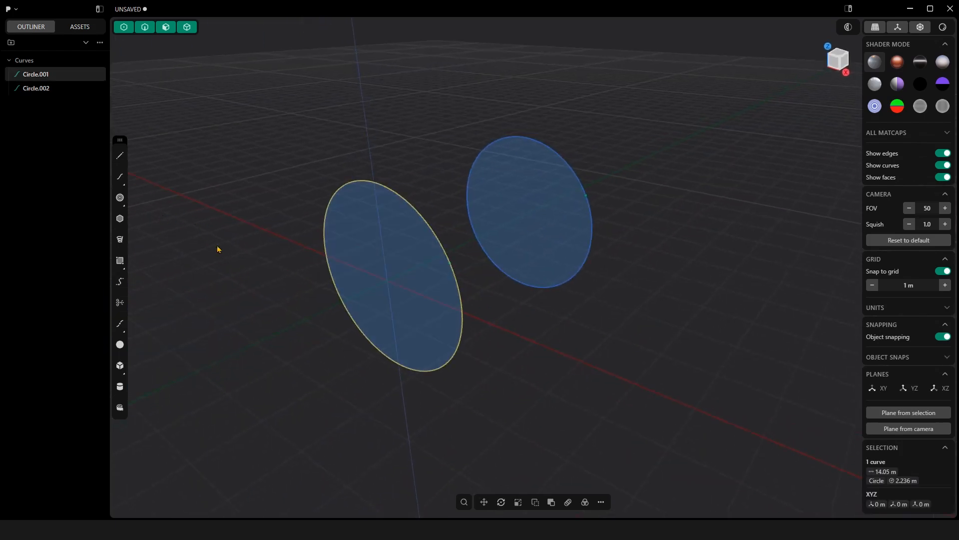
pyautogui.keyDown('shift'); pyautogui.moveTo(240, 264); pyautogui.dragTo(348, 227, button='middle'); pyautogui.keyUp('shift')
pyautogui.moveTo(686, 301); pyautogui.dragTo(670, 288, button='middle')
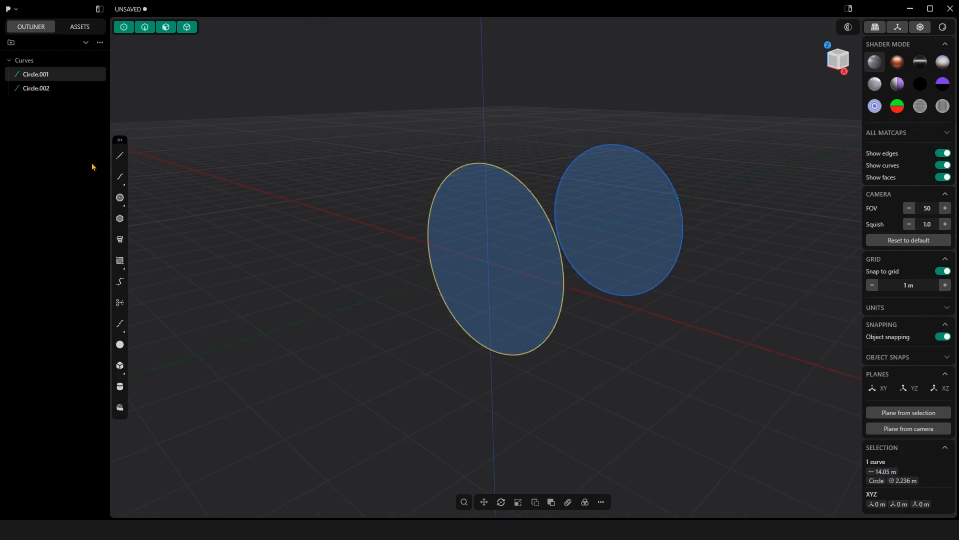
# Step: Sketch a freeform open curve through several points on the ground plane beside the front circle
pyautogui.click(120, 155)
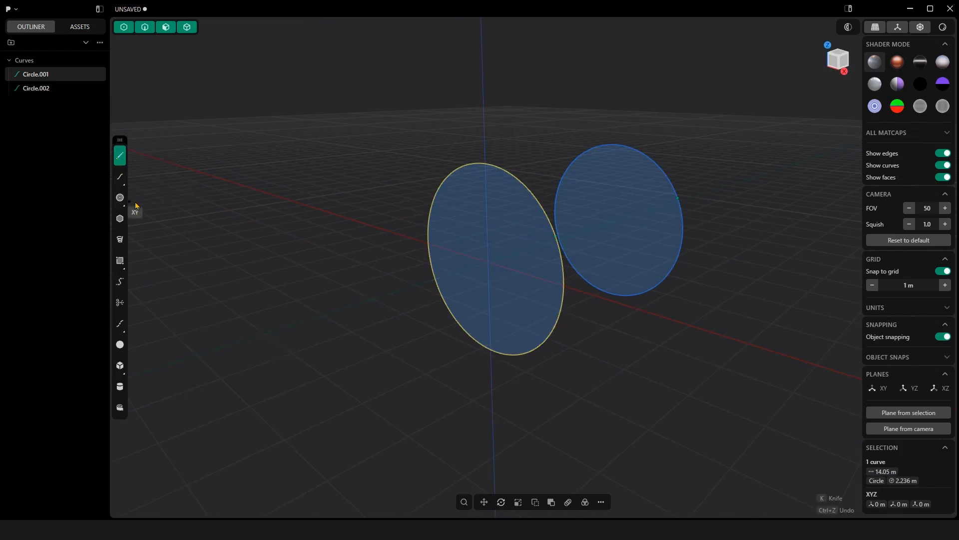
pyautogui.click(120, 176)
pyautogui.click(197, 354)
pyautogui.click(205, 248)
pyautogui.click(344, 286)
pyautogui.click(362, 423)
pyautogui.click(221, 390)
pyautogui.rightClick(200, 380)
pyautogui.click(310, 334)
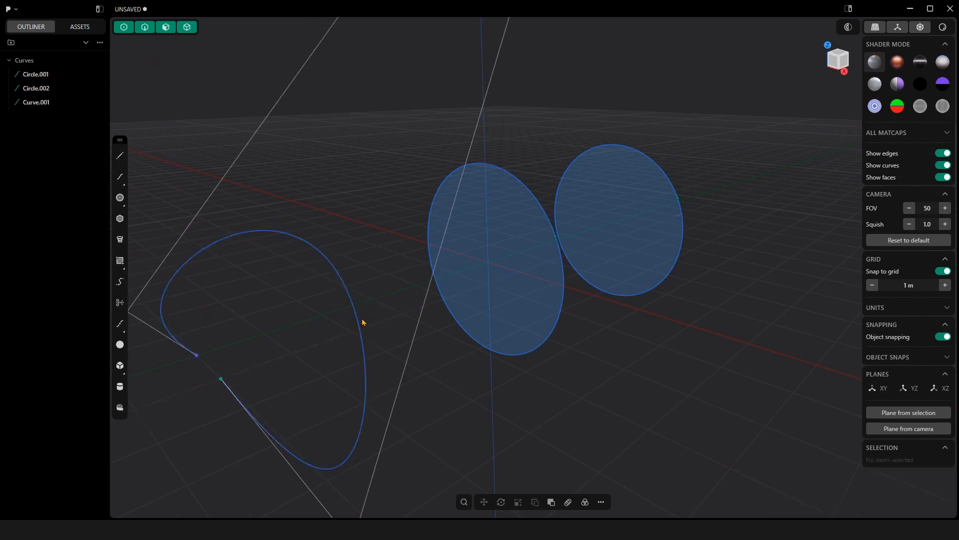
# Step: Delete the freeform curve beside the circles
pyautogui.click(360, 323)
pyautogui.moveTo(380, 341); pyautogui.dragTo(359, 343, button='middle')
pyautogui.press('Delete')
pyautogui.moveTo(737, 437); pyautogui.dragTo(586, 416, button='middle')
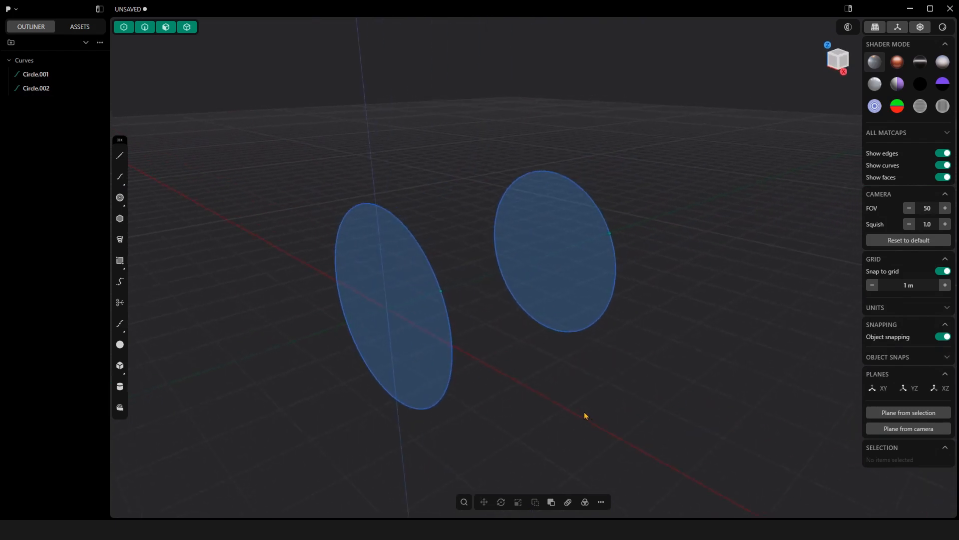
# Step: Loft a surface between the front and rear circles to form an open tube
pyautogui.click(454, 336)
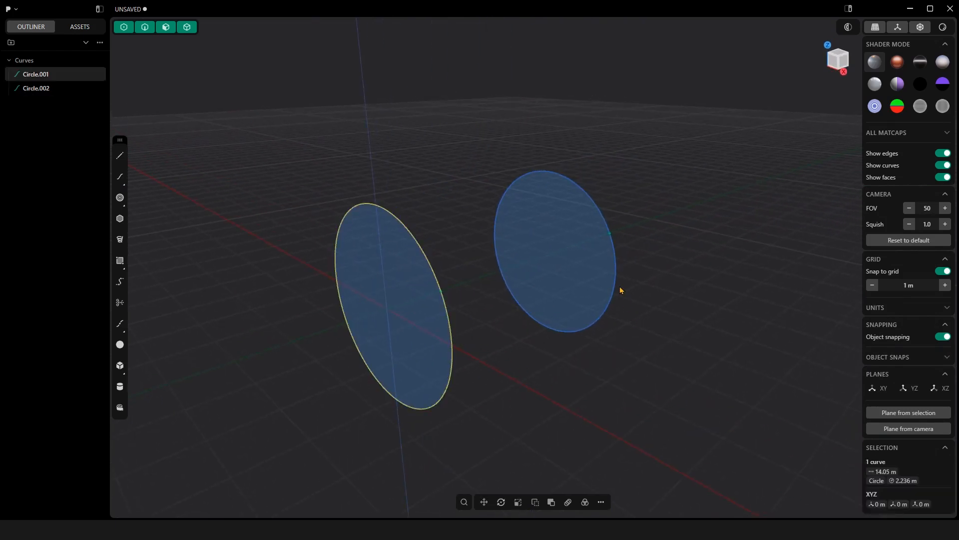
pyautogui.click(615, 256)
pyautogui.moveTo(634, 315); pyautogui.dragTo(638, 346, button='middle')
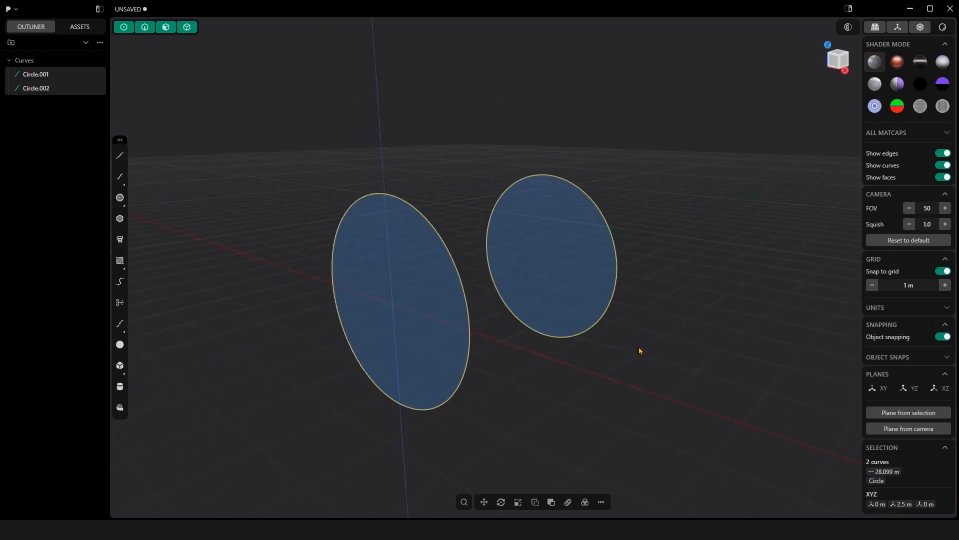
pyautogui.press('f')
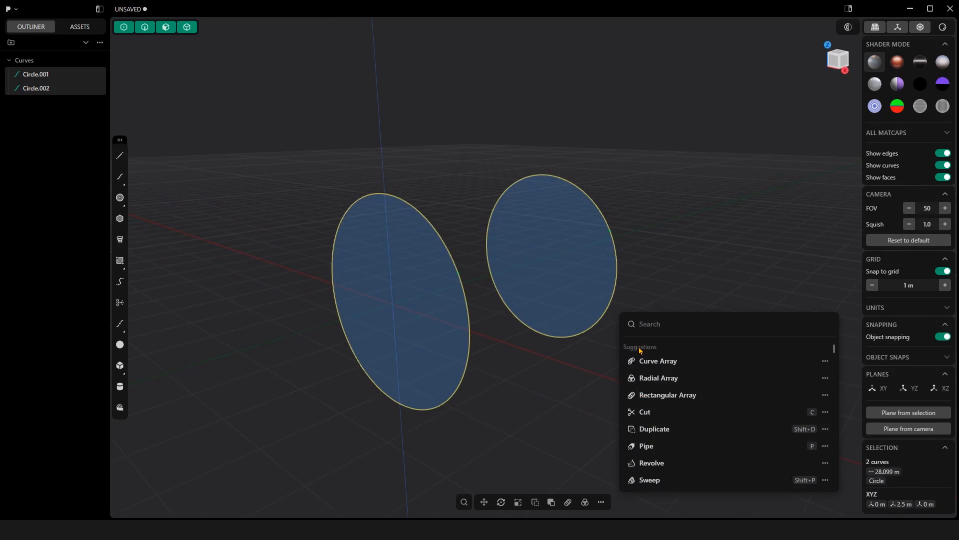
pyautogui.write('loft')
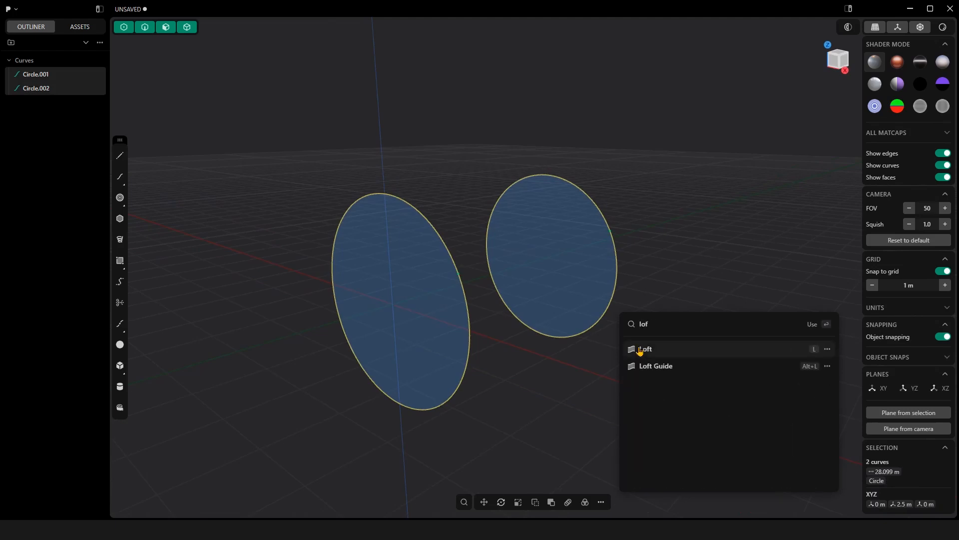
pyautogui.click(663, 355)
pyautogui.moveTo(651, 362); pyautogui.dragTo(582, 365, button='middle')
pyautogui.press('Return')
pyautogui.click(675, 365)
pyautogui.moveTo(675, 365); pyautogui.dragTo(623, 385, button='middle')
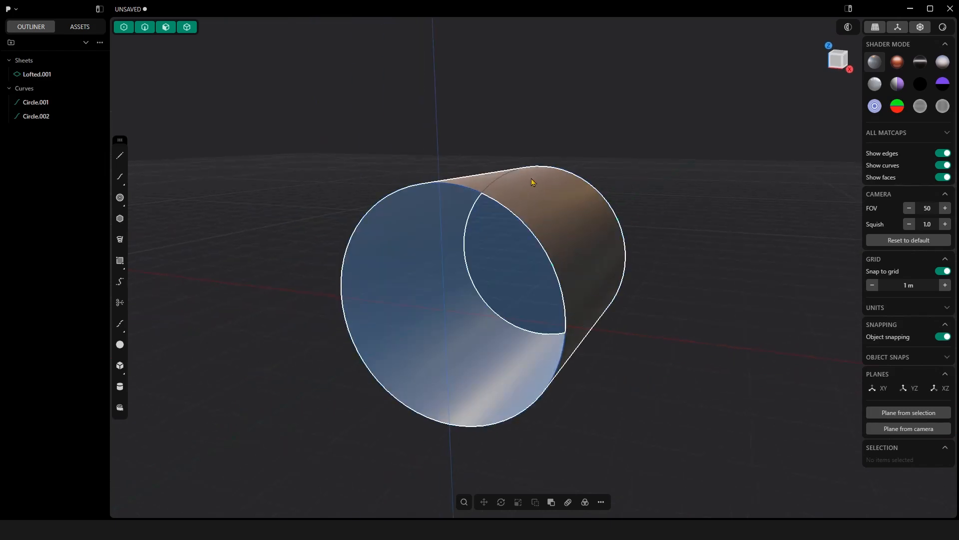
# Step: Duplicate the tube's front circle and move the copy 2 m along X and 1 m along Z
pyautogui.moveTo(610, 273); pyautogui.dragTo(625, 325, button='middle')
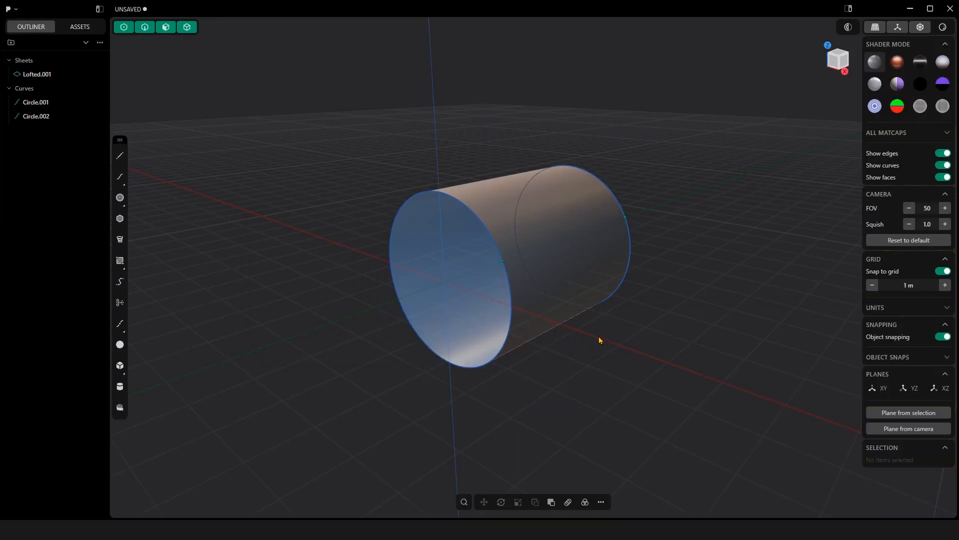
pyautogui.moveTo(599, 340); pyautogui.dragTo(501, 300, button='middle')
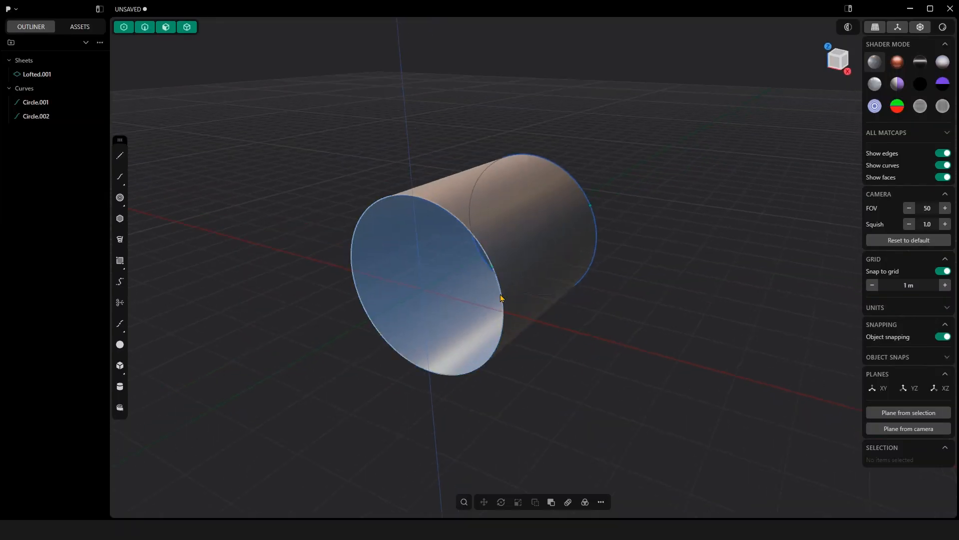
pyautogui.click(501, 300)
pyautogui.moveTo(520, 335); pyautogui.dragTo(585, 325, button='middle')
pyautogui.hotkey('ctrl', 'd')
pyautogui.press('x')
pyautogui.press('x')
pyautogui.press('z')
pyautogui.click(499, 251)
pyautogui.moveTo(492, 327); pyautogui.dragTo(540, 323, button='middle')
pyautogui.click(840, 61)
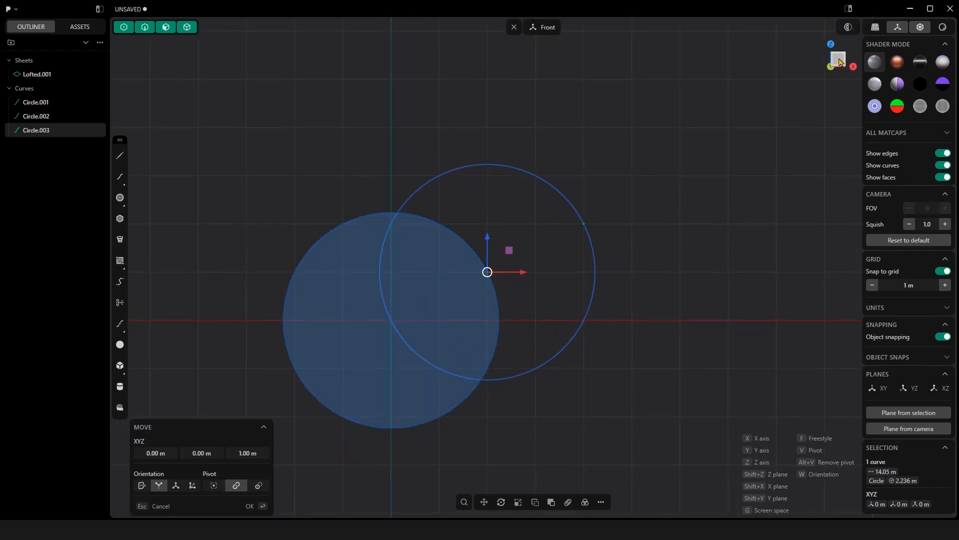
# Step: Scale the offset circle uniformly to 0.50
pyautogui.press('s')
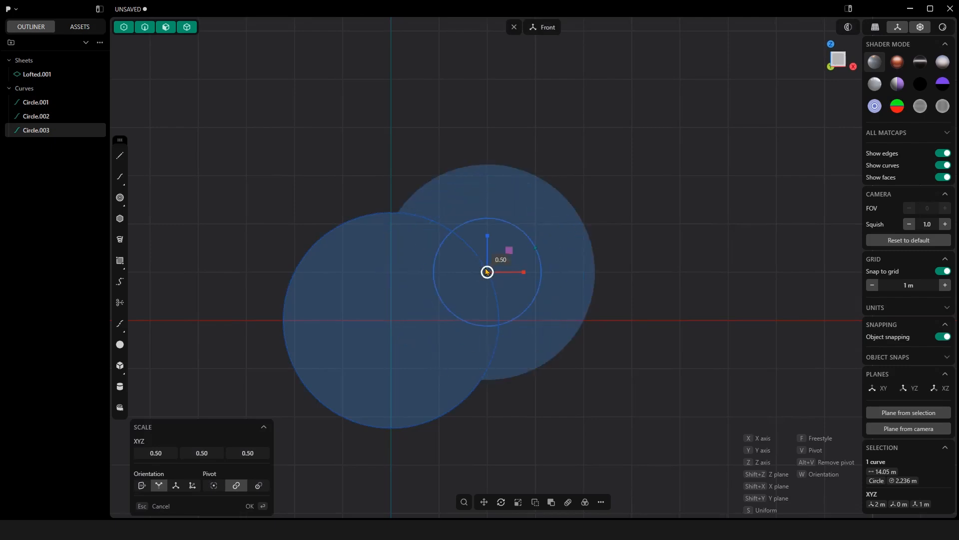
pyautogui.rightClick(668, 237)
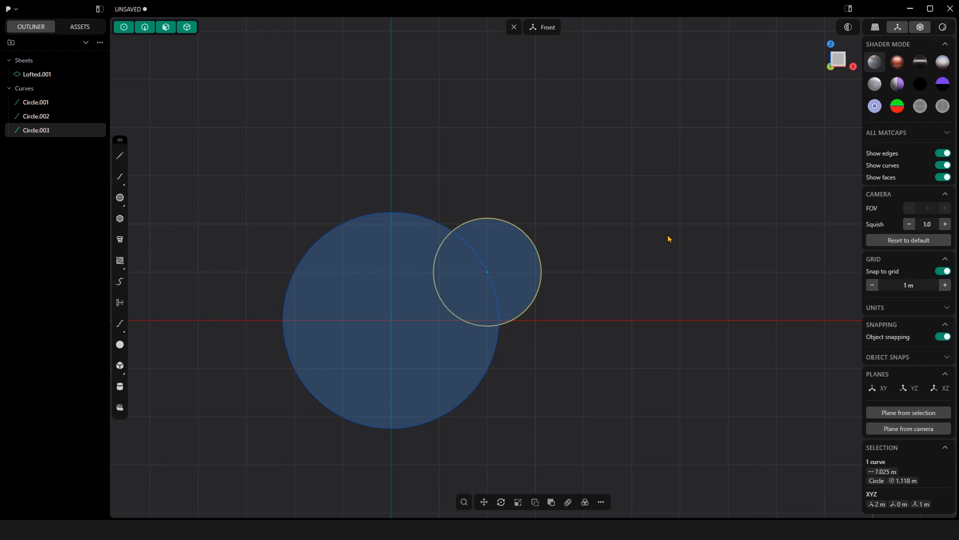
pyautogui.click(669, 237)
# Step: Duplicate the small circle and move the copy 5 m along the Y axis to the tube's rear end
pyautogui.moveTo(671, 189); pyautogui.dragTo(636, 306, button='middle')
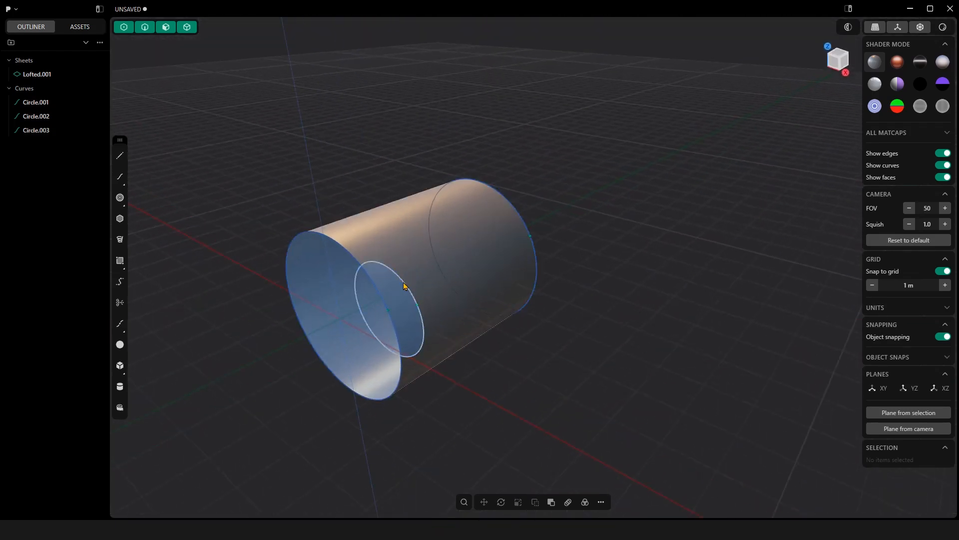
pyautogui.click(430, 282)
pyautogui.moveTo(430, 283); pyautogui.dragTo(631, 275, button='middle')
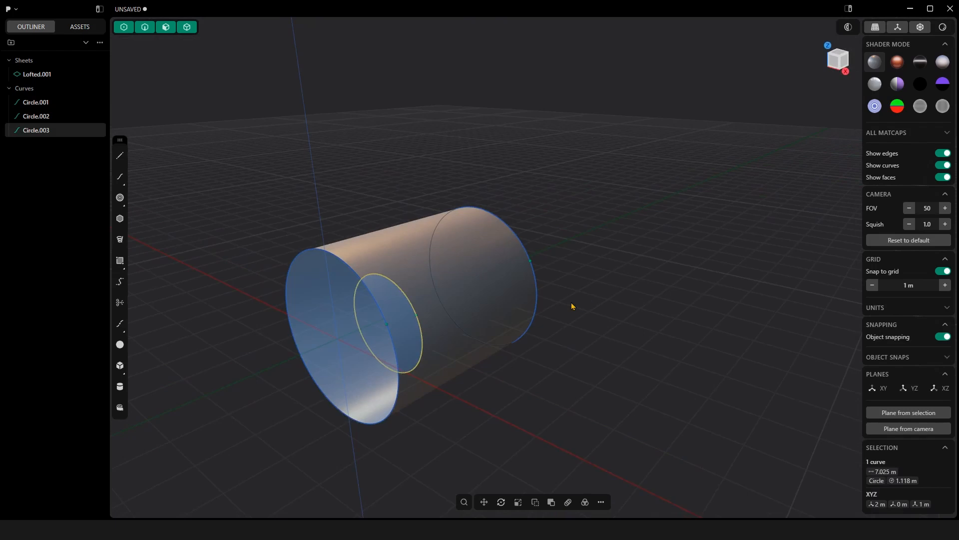
pyautogui.hotkey('ctrl', 'd')
pyautogui.press('y')
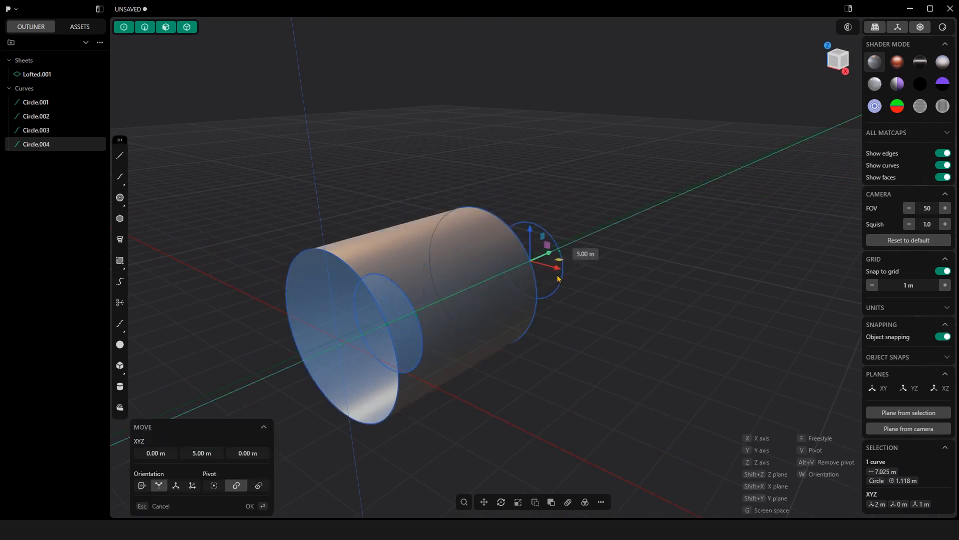
pyautogui.moveTo(558, 278); pyautogui.dragTo(715, 285, button='middle')
pyautogui.press('Return')
pyautogui.click(642, 289)
# Step: Trim away the part of the small front circle that lies inside the large front circle
pyautogui.moveTo(519, 210); pyautogui.dragTo(535, 196, button='middle')
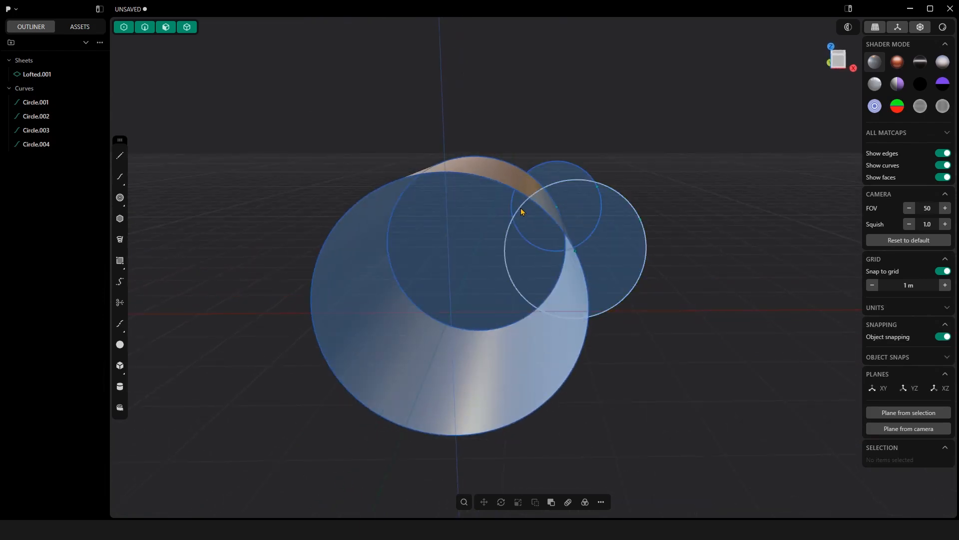
pyautogui.moveTo(597, 325); pyautogui.dragTo(685, 345, button='middle')
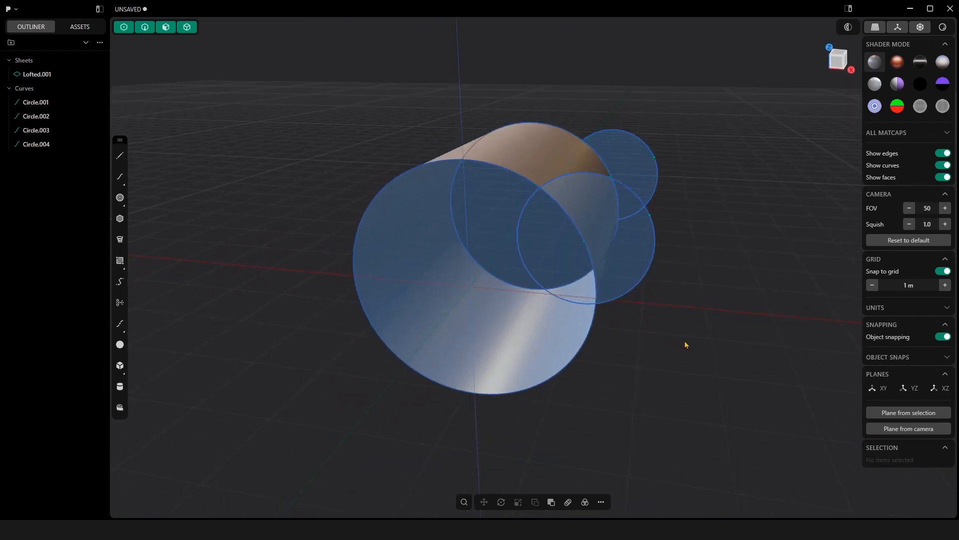
pyautogui.click(491, 167)
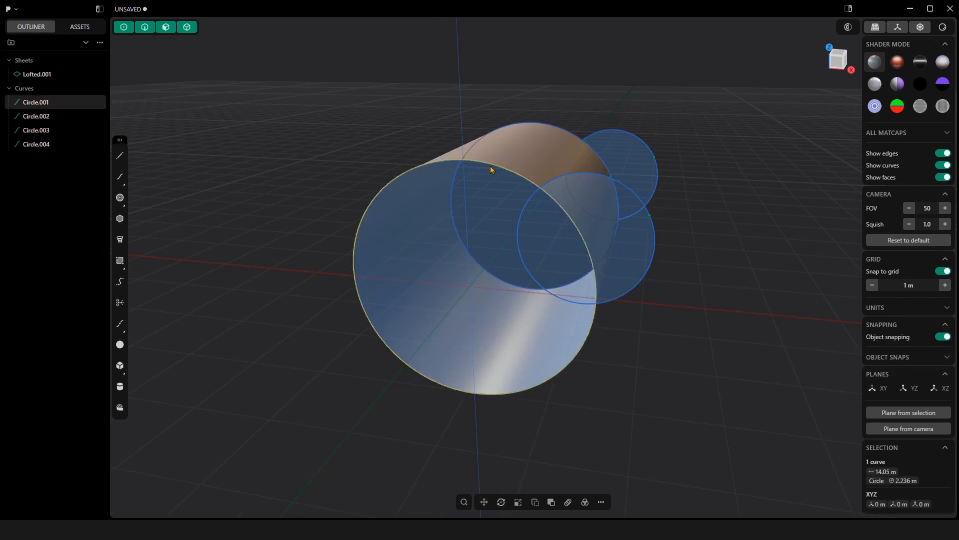
pyautogui.keyDown('shift'); pyautogui.click(648, 213); pyautogui.keyUp('shift')
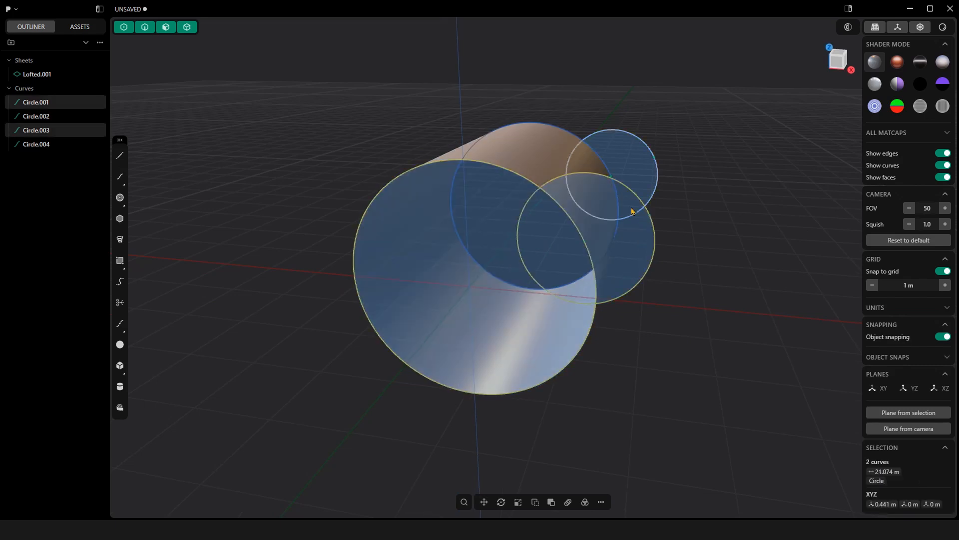
pyautogui.click(120, 303)
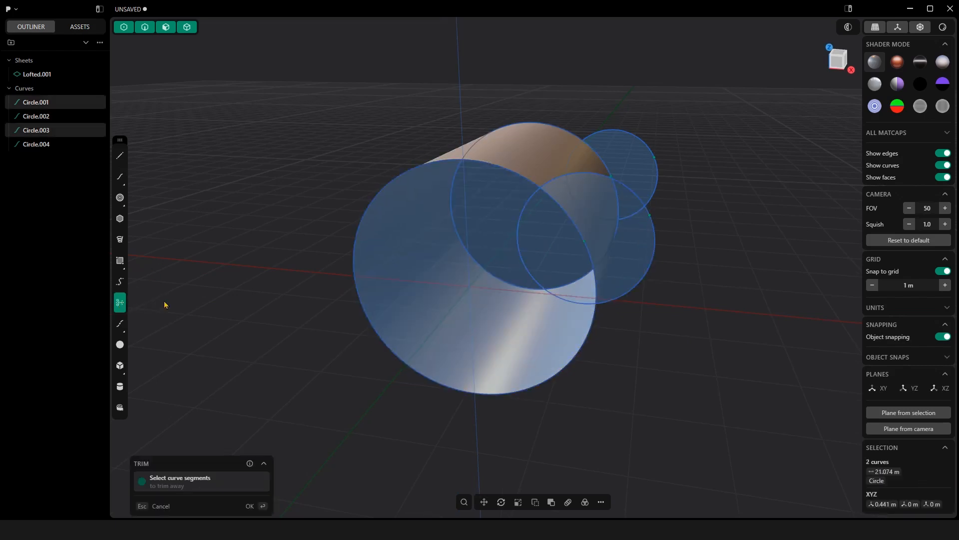
pyautogui.click(536, 287)
pyautogui.press('Return')
pyautogui.moveTo(686, 294); pyautogui.dragTo(587, 294, button='middle')
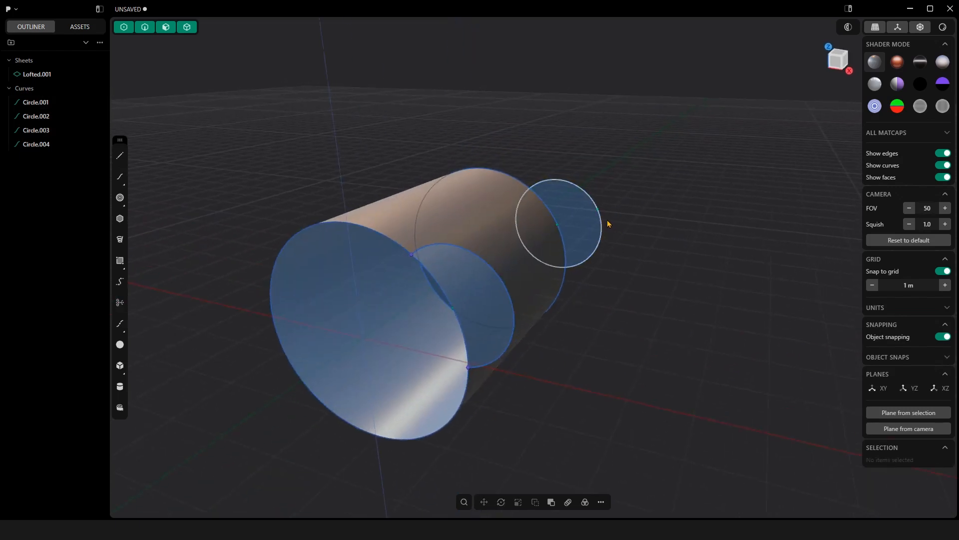
# Step: Trim away the part of the small rear circle that lies inside the large rear circle
pyautogui.click(509, 177)
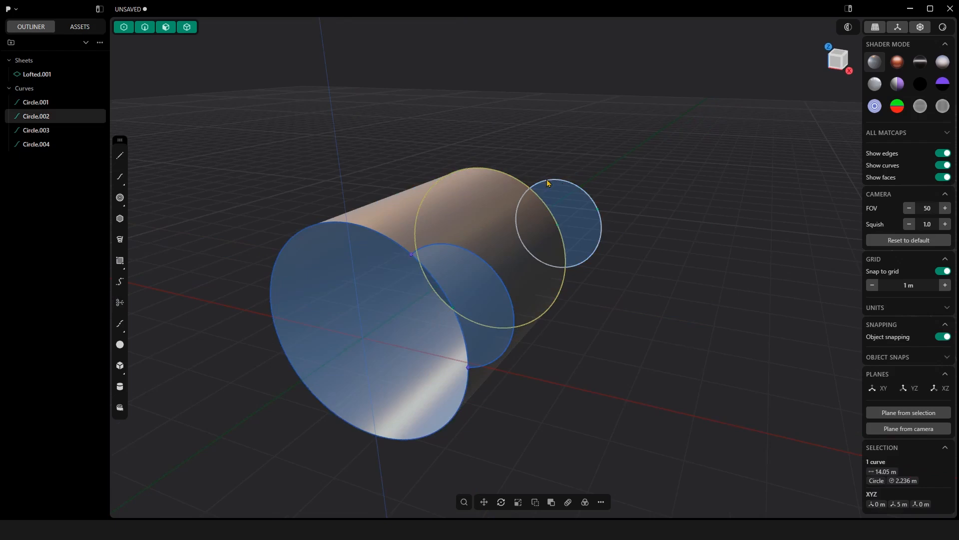
pyautogui.click(575, 188)
pyautogui.moveTo(575, 189); pyautogui.dragTo(506, 173, button='middle')
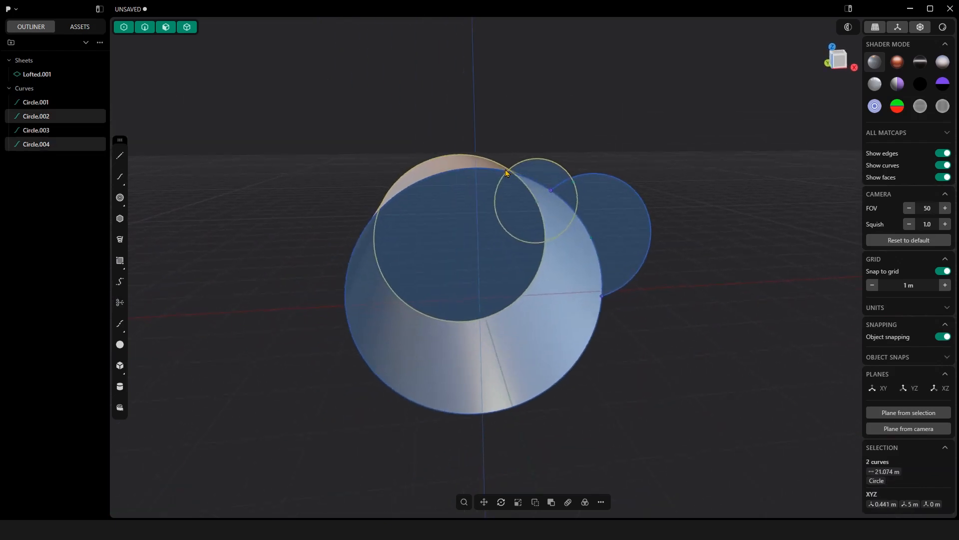
pyautogui.click(123, 309)
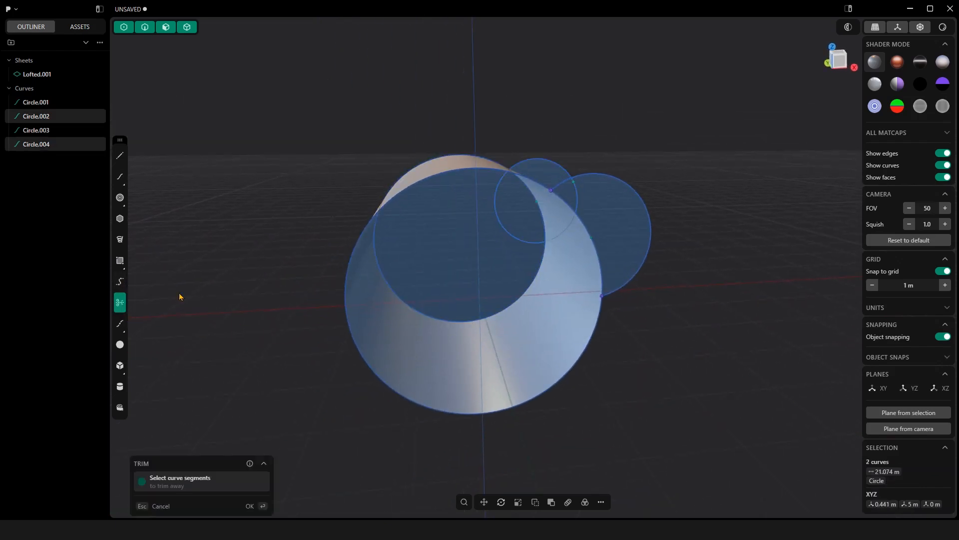
pyautogui.click(518, 241)
pyautogui.press('Return')
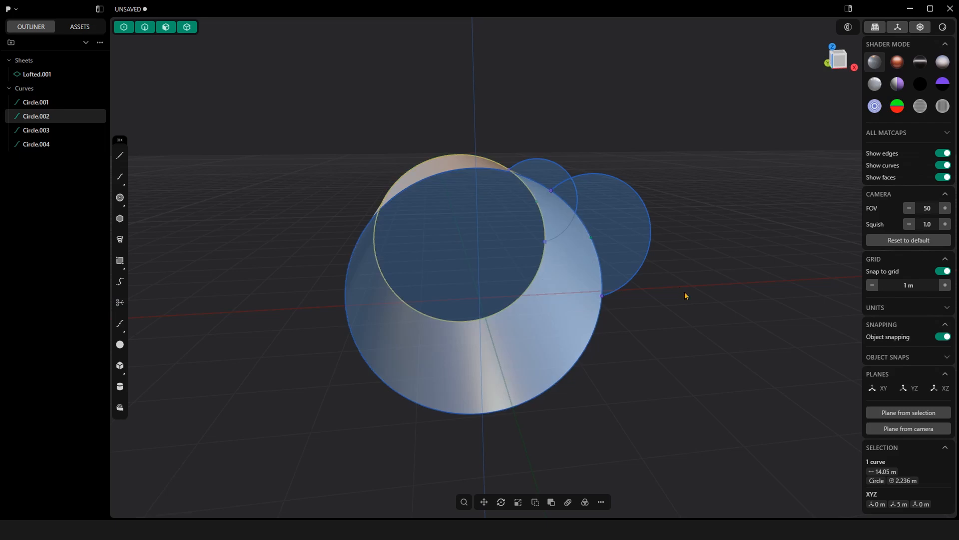
pyautogui.click(701, 305)
pyautogui.moveTo(701, 305); pyautogui.dragTo(673, 237, button='middle')
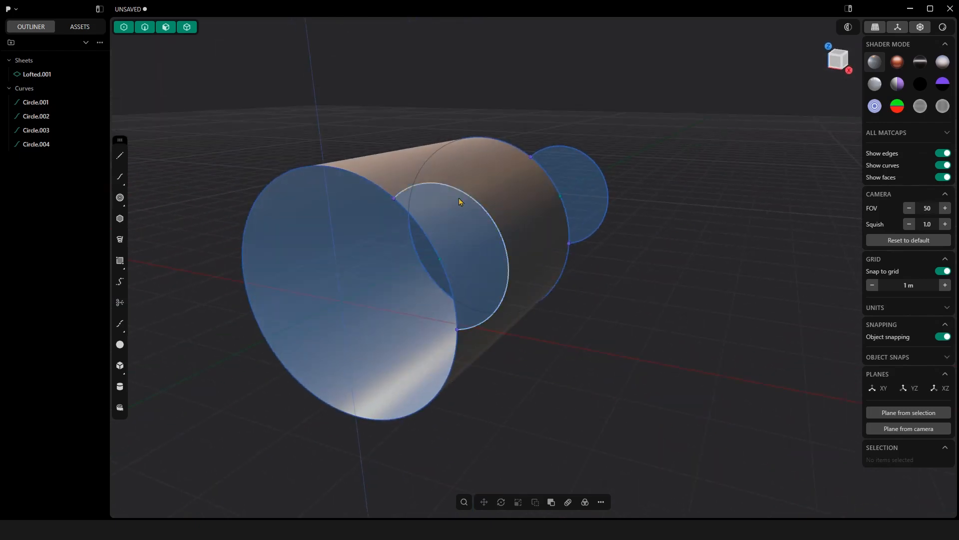
# Step: Loft a surface between the trimmed small front circle and the trimmed small rear circle
pyautogui.click(477, 206)
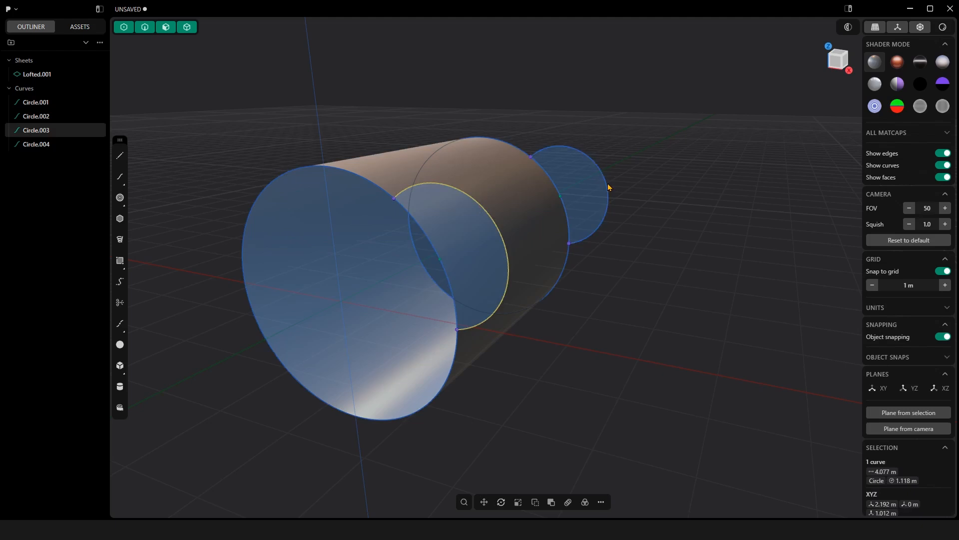
pyautogui.keyDown('shift'); pyautogui.click(608, 188); pyautogui.keyUp('shift')
pyautogui.moveTo(636, 206); pyautogui.dragTo(653, 216, button='middle')
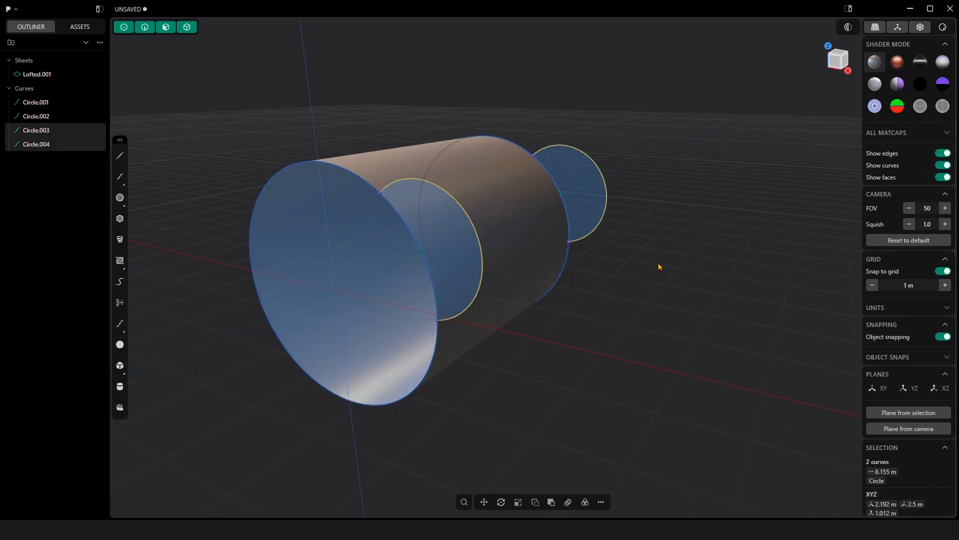
pyautogui.rightClick(680, 307)
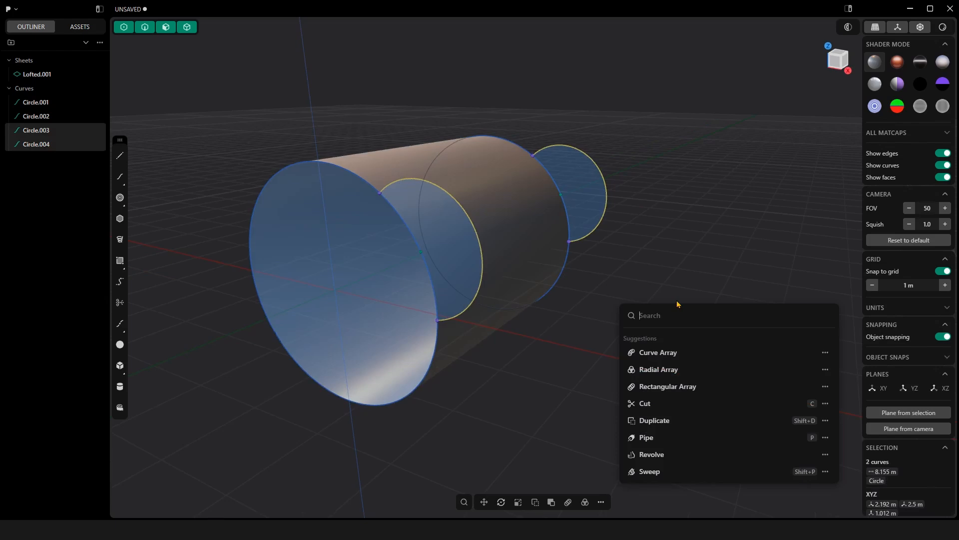
pyautogui.write('lo')
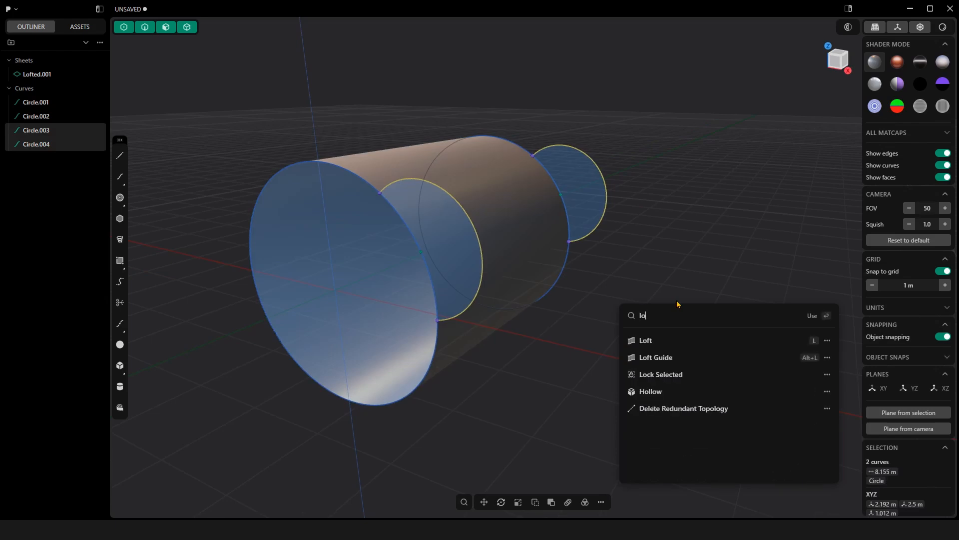
pyautogui.click(661, 341)
pyautogui.moveTo(689, 287); pyautogui.dragTo(658, 310, button='middle')
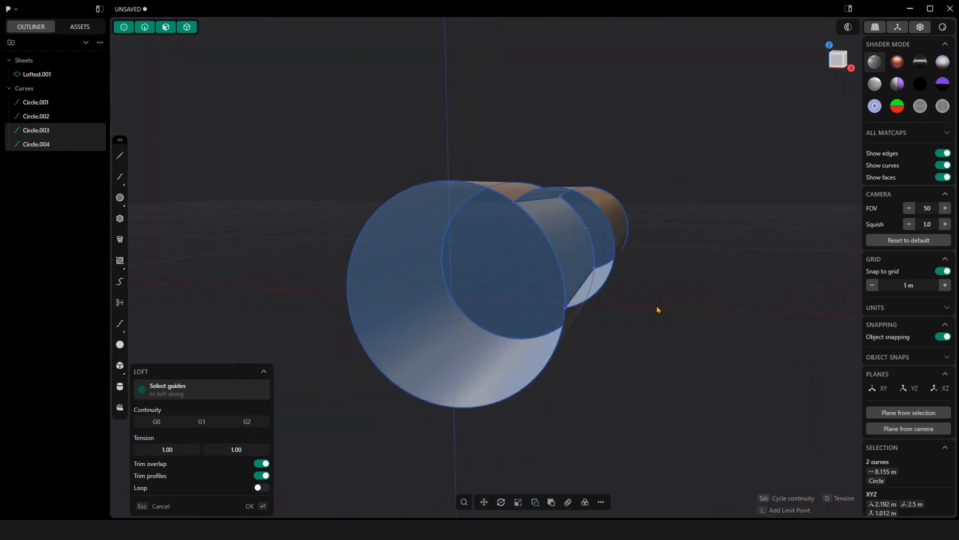
pyautogui.moveTo(702, 247); pyautogui.dragTo(692, 291, button='middle')
pyautogui.moveTo(630, 292); pyautogui.dragTo(646, 291, button='middle')
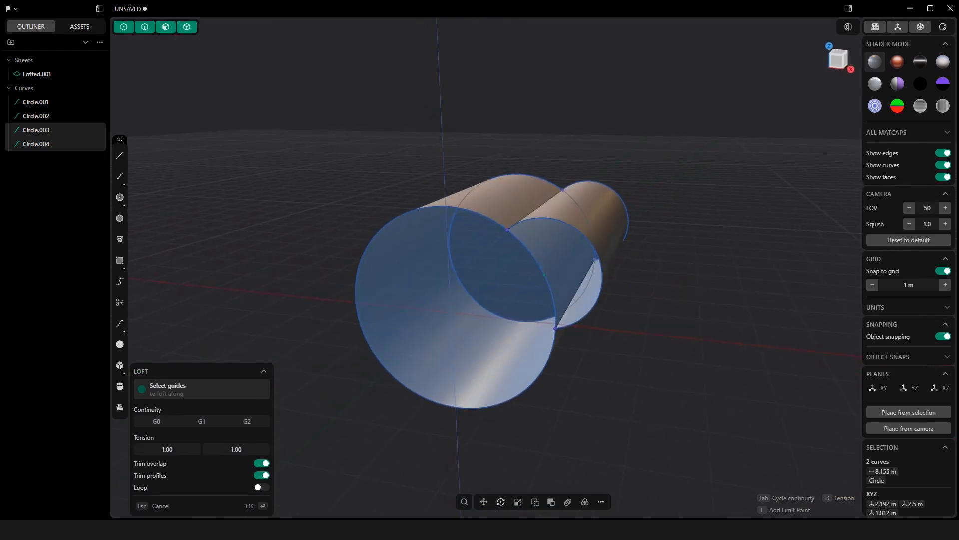
pyautogui.moveTo(646, 291); pyautogui.dragTo(636, 265, button='middle')
pyautogui.press('Return')
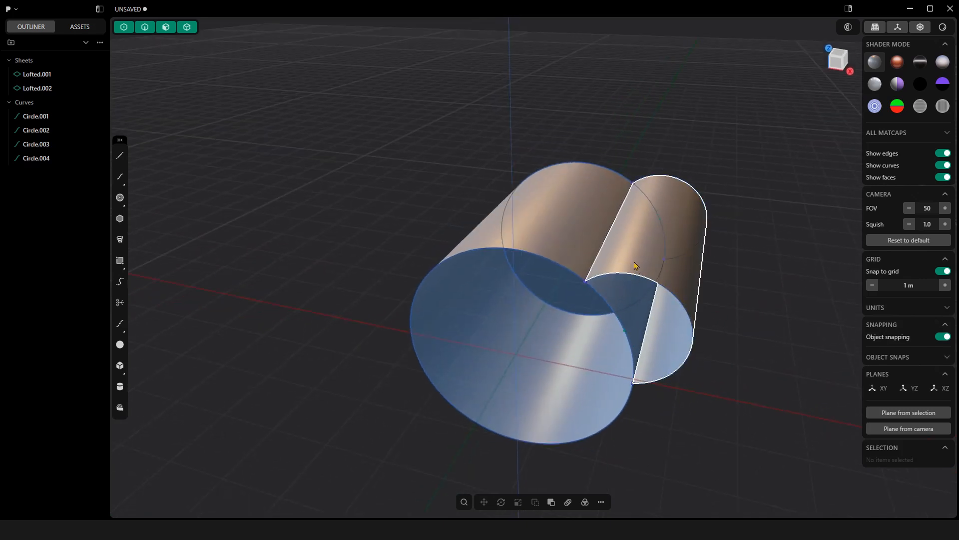
pyautogui.click(637, 251)
pyautogui.click(799, 368)
pyautogui.moveTo(799, 369); pyautogui.dragTo(760, 332, button='middle')
pyautogui.click(652, 251)
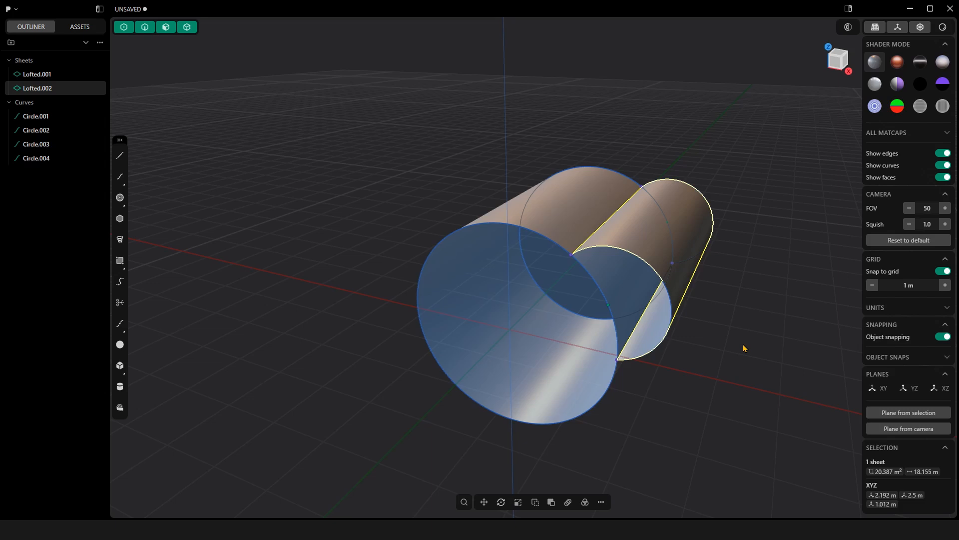
pyautogui.press('f')
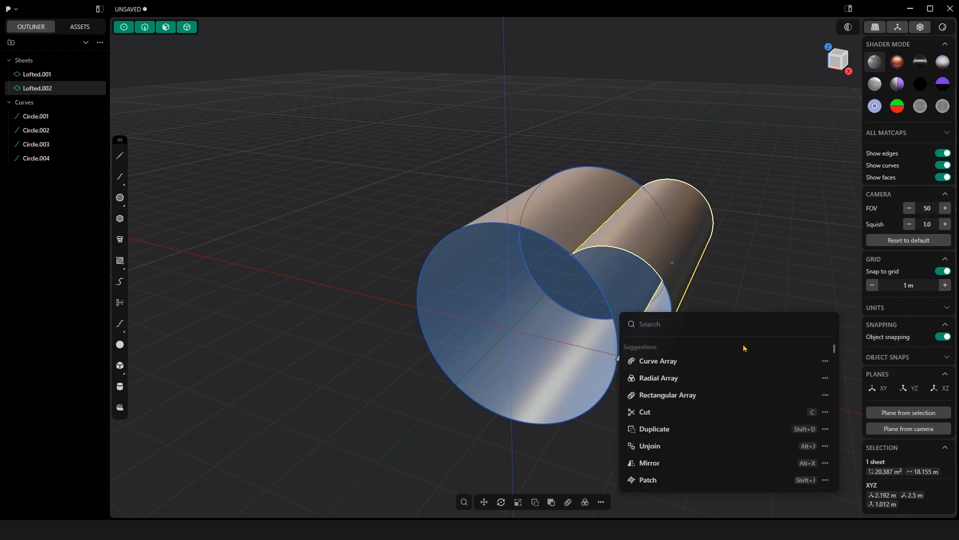
pyautogui.write('thick')
pyautogui.click(744, 348)
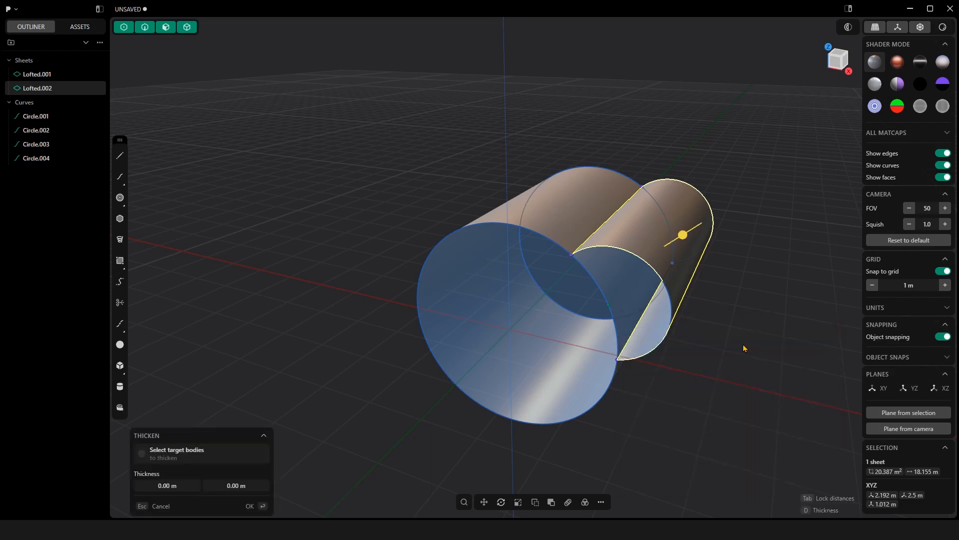
pyautogui.moveTo(724, 329); pyautogui.dragTo(733, 320, button='middle')
pyautogui.moveTo(683, 233); pyautogui.dragTo(697, 219)
pyautogui.rightClick(750, 296)
pyautogui.click(684, 244)
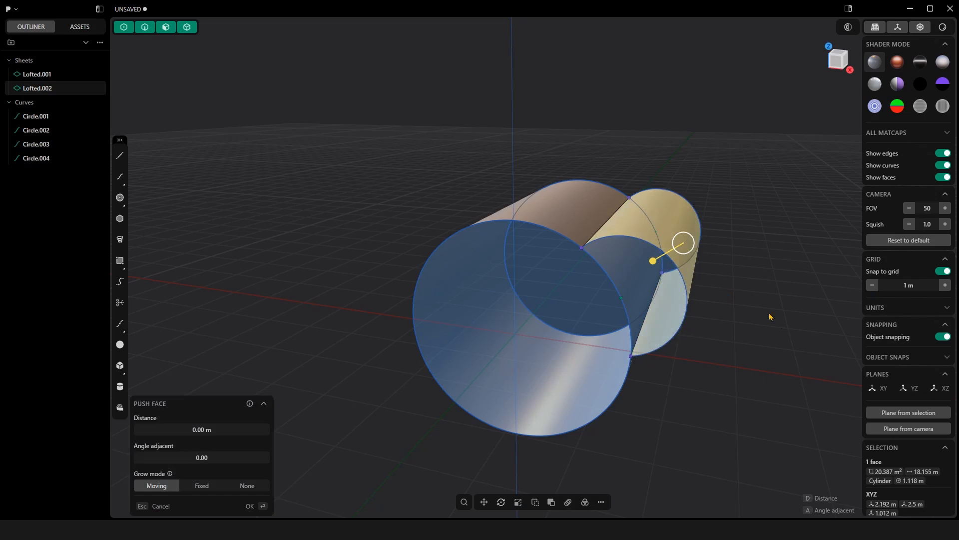
pyautogui.click(725, 292)
pyautogui.click(672, 235)
pyautogui.write('thick')
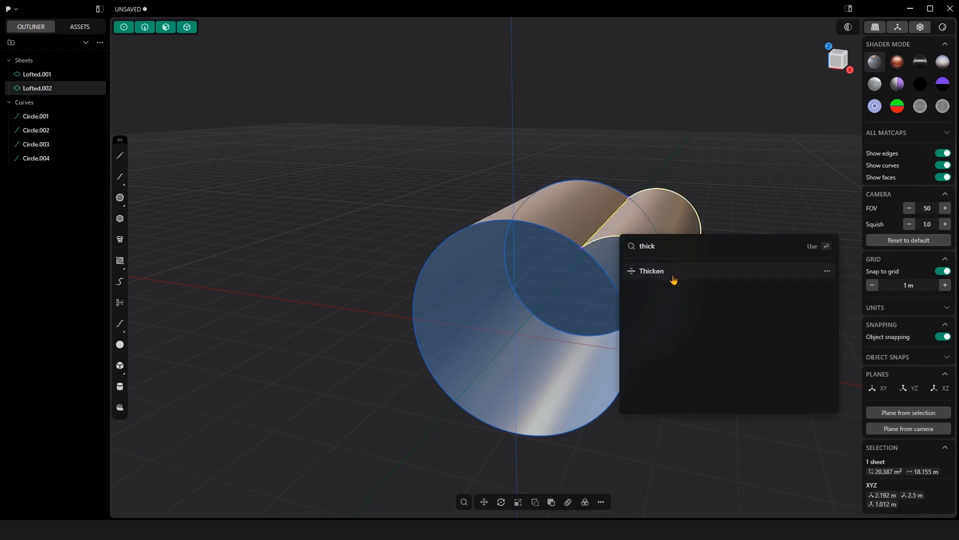
pyautogui.click(673, 278)
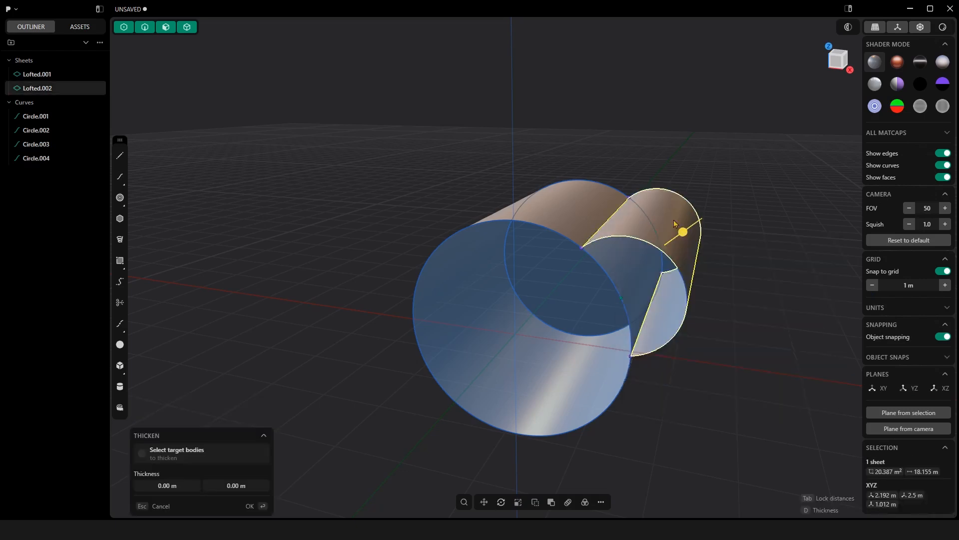
pyautogui.moveTo(682, 233); pyautogui.dragTo(659, 272)
pyautogui.press('Escape')
pyautogui.hotkey('ctrl', 'z')
pyautogui.moveTo(694, 252); pyautogui.dragTo(727, 288, button='middle')
pyautogui.hotkey('ctrl', 'shift', 'z')
# Step: Reduce the snapping grid spacing to 0.1 m and clear the selection
pyautogui.click(873, 291)
pyautogui.moveTo(842, 300); pyautogui.dragTo(743, 299, button='middle')
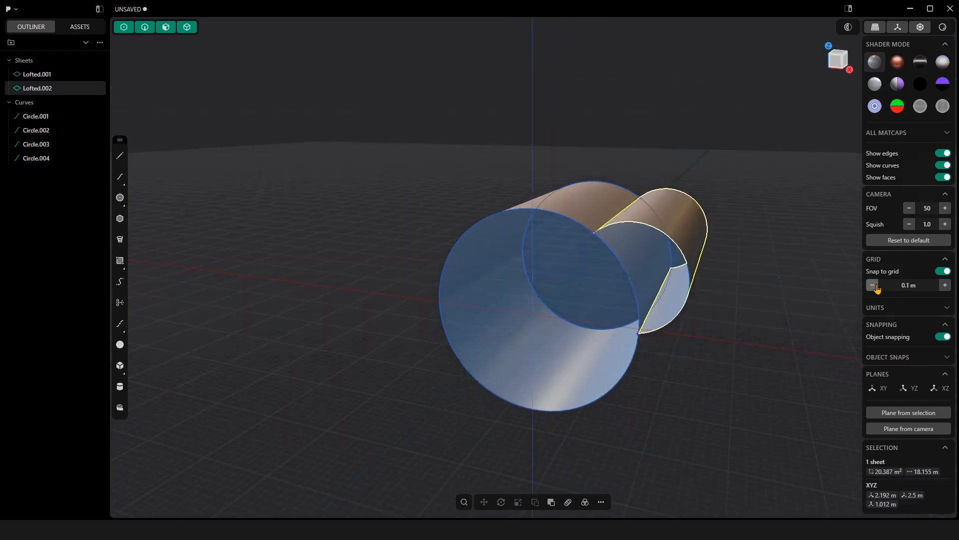
pyautogui.click(773, 280)
pyautogui.moveTo(769, 255); pyautogui.dragTo(752, 283, button='middle')
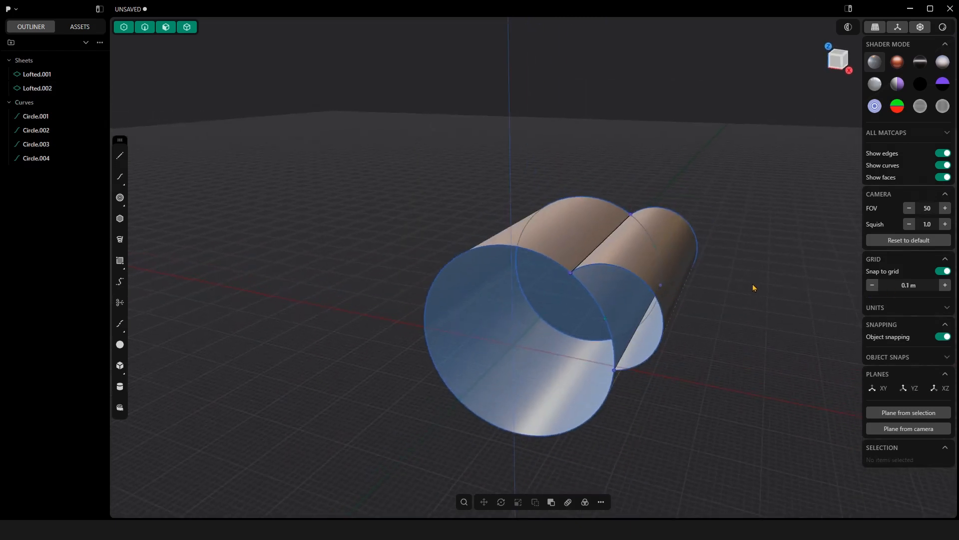
# Step: Thicken the small lofted sheet inward by 0.30 m
pyautogui.click(639, 256)
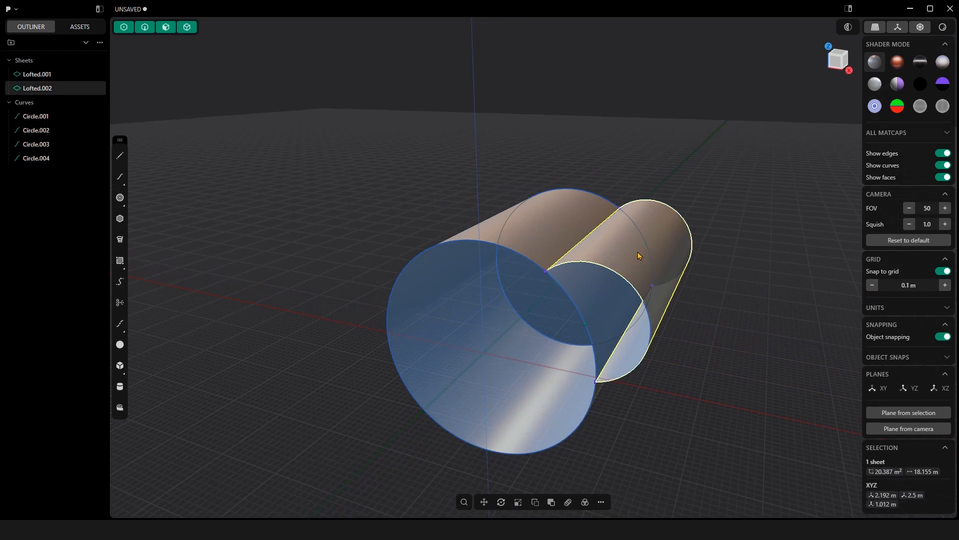
pyautogui.write('fthi')
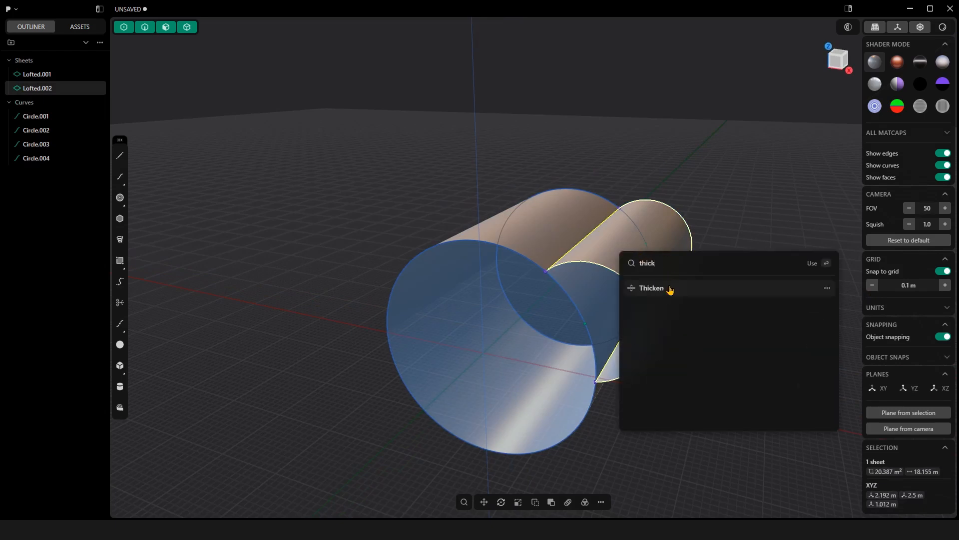
pyautogui.click(651, 288)
pyautogui.moveTo(662, 257); pyautogui.dragTo(652, 269)
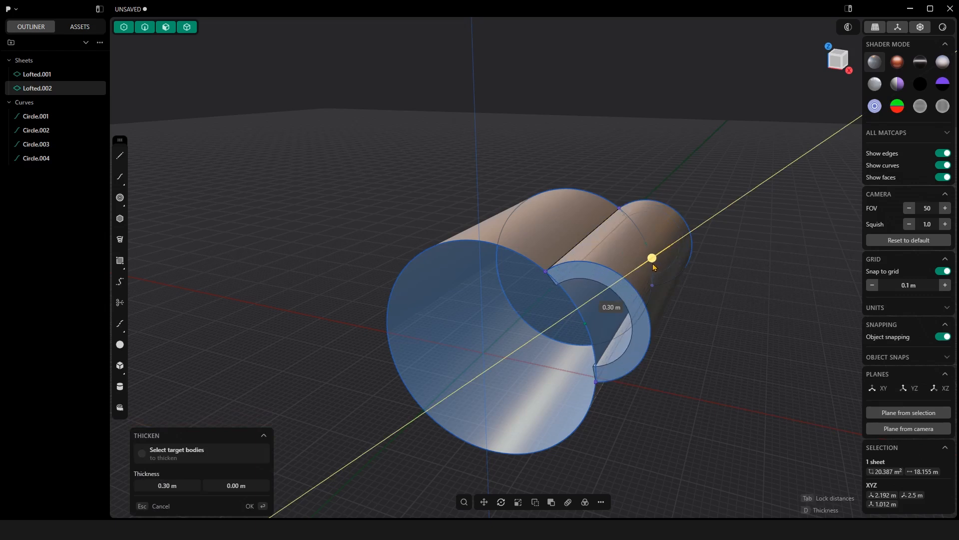
pyautogui.press('Return')
# Step: Examine the thickened small tube and where its wall ends meet the large tube from several angles
pyautogui.moveTo(730, 306); pyautogui.dragTo(744, 336, button='middle')
pyautogui.click(653, 257)
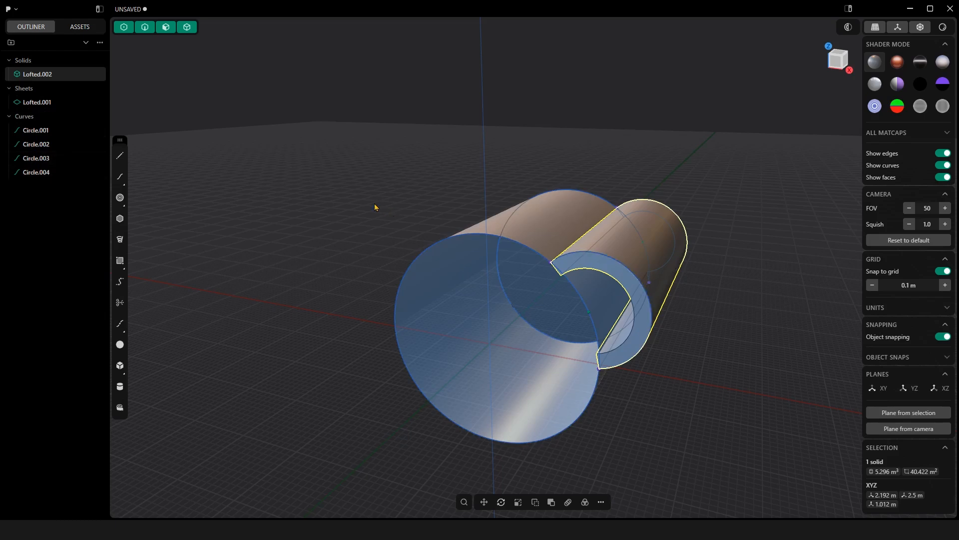
pyautogui.moveTo(382, 186)
pyautogui.mouseDown(button='middle')
pyautogui.moveTo(387, 194)
pyautogui.moveTo(374, 191)
pyautogui.mouseUp(button='middle')
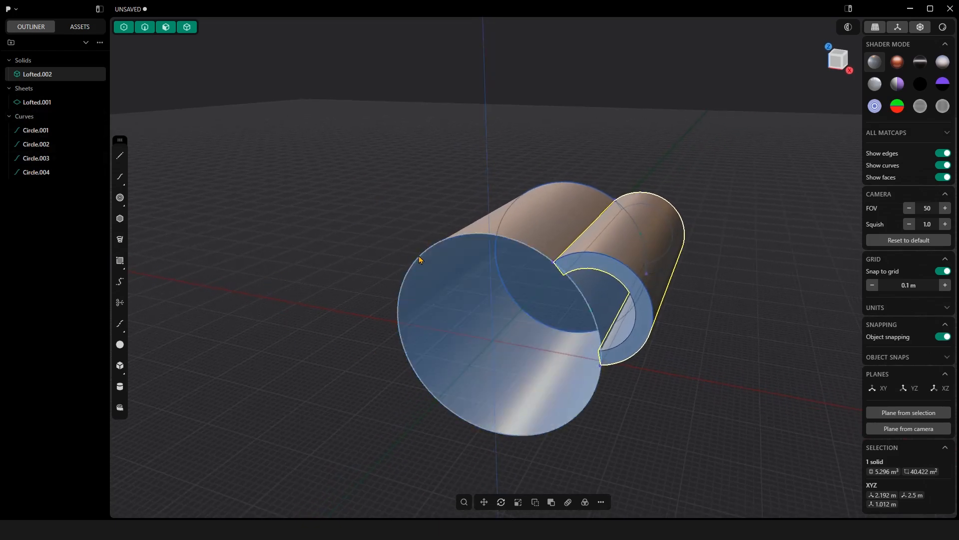
pyautogui.press('Escape')
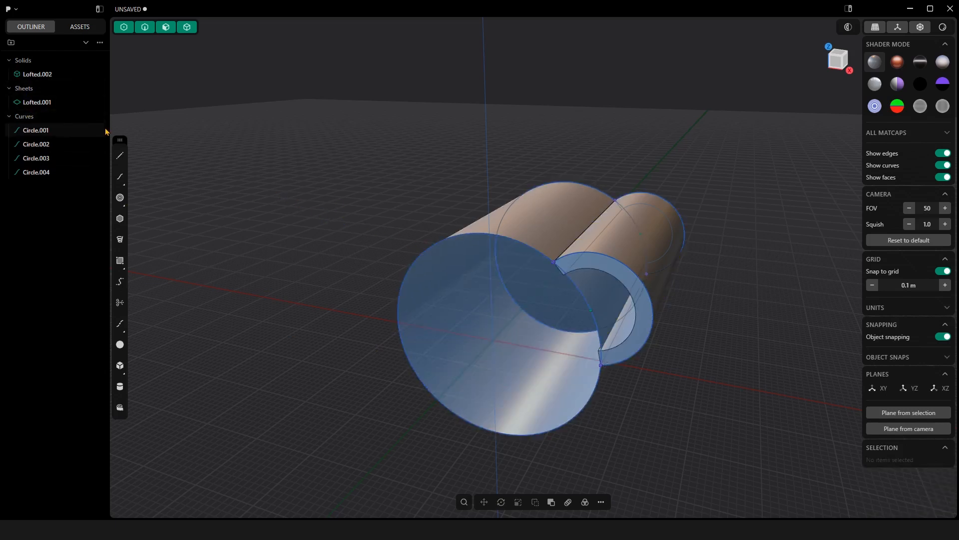
pyautogui.moveTo(332, 296); pyautogui.dragTo(313, 292, button='middle')
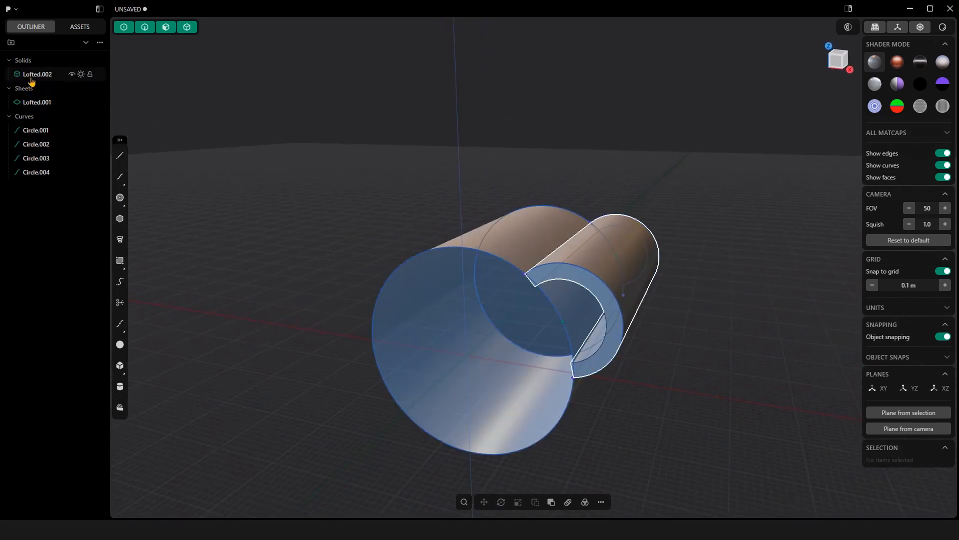
pyautogui.moveTo(266, 186)
pyautogui.mouseDown(button='middle')
pyautogui.moveTo(288, 233)
pyautogui.moveTo(278, 185)
pyautogui.moveTo(231, 188)
pyautogui.moveTo(269, 196)
pyautogui.moveTo(302, 178)
pyautogui.moveTo(267, 194)
pyautogui.mouseUp(button='middle')
pyautogui.scroll(6, 280, 186)
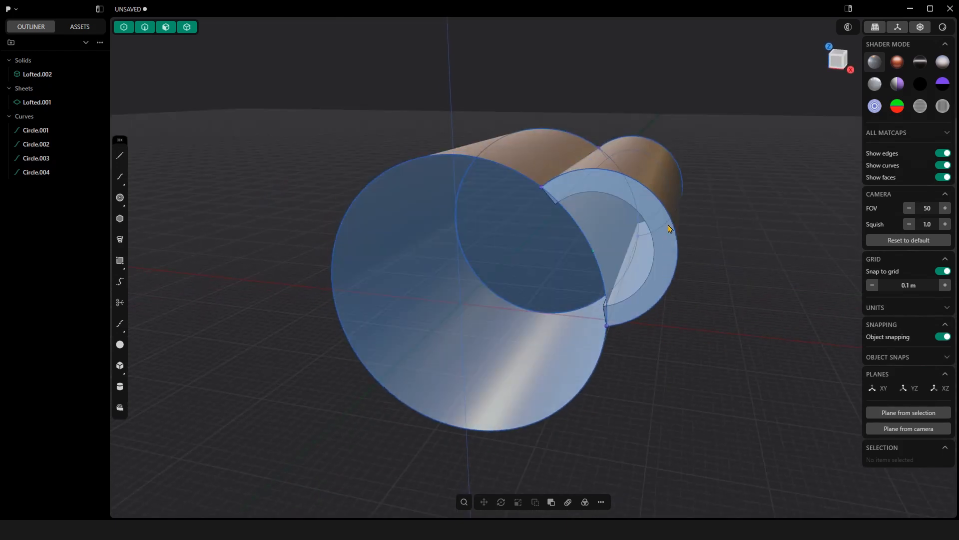
pyautogui.click(662, 197)
pyautogui.moveTo(662, 196); pyautogui.dragTo(481, 279, button='middle')
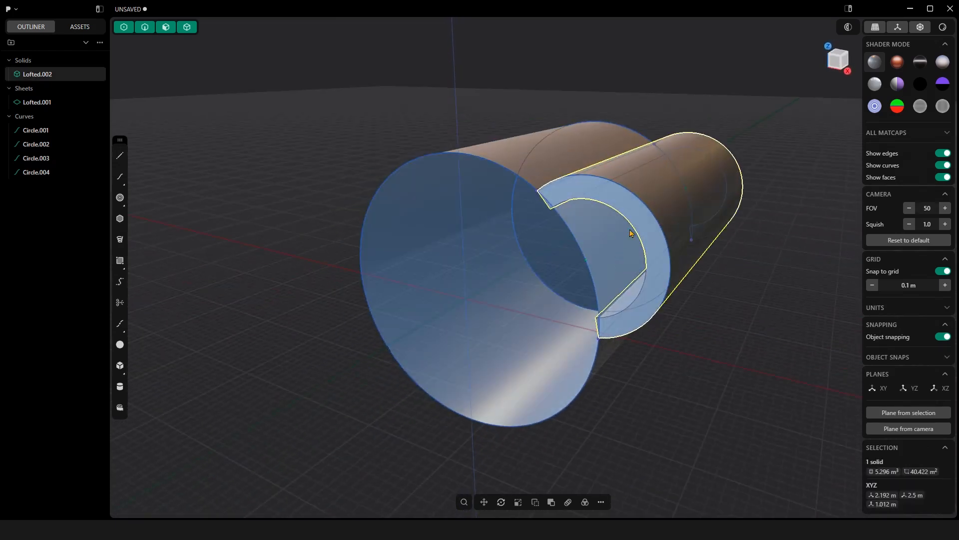
pyautogui.moveTo(579, 254); pyautogui.dragTo(589, 265, button='middle')
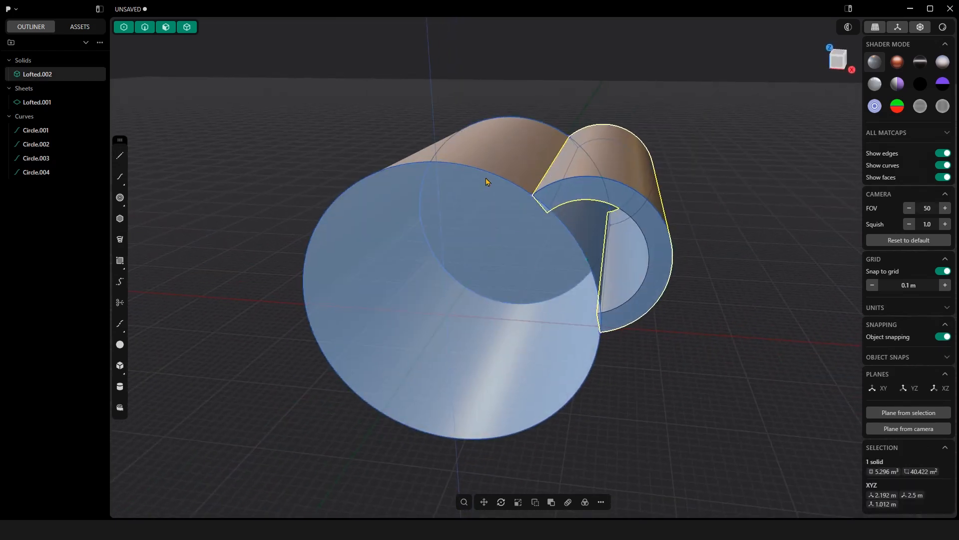
# Step: Thicken the large lofted tube sheet inward to give it a solid wall
pyautogui.click(496, 163)
pyautogui.moveTo(464, 270); pyautogui.dragTo(439, 281, button='middle')
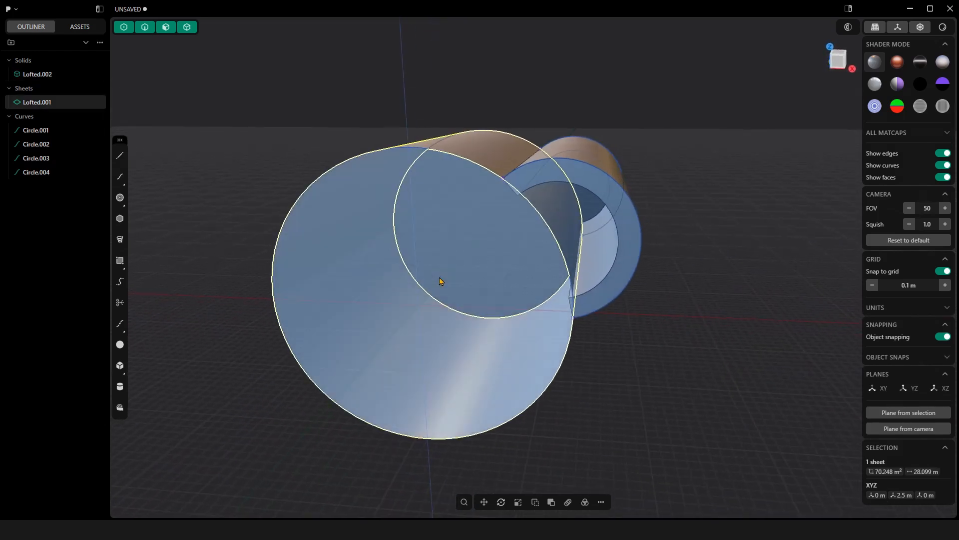
pyautogui.write('fth')
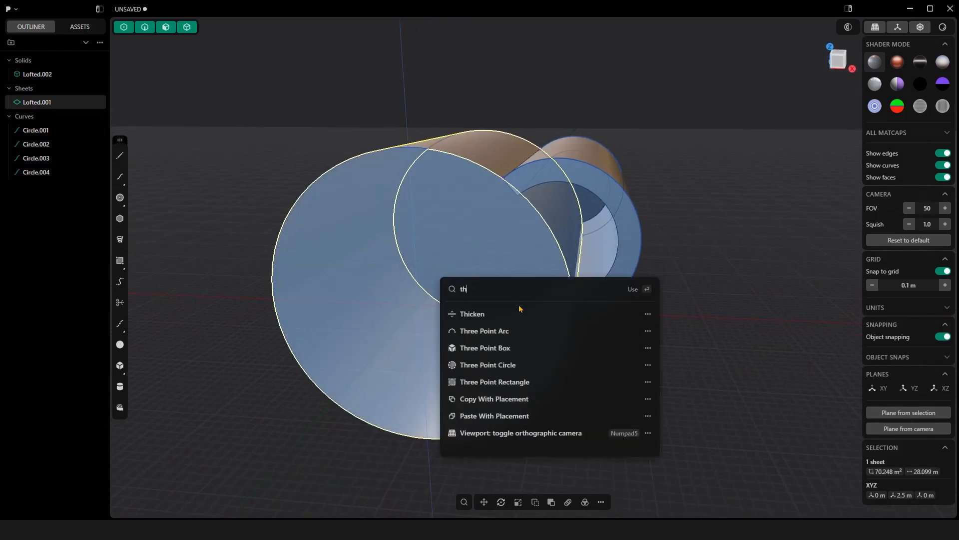
pyautogui.click(516, 315)
pyautogui.moveTo(387, 148); pyautogui.dragTo(400, 169)
pyautogui.press('Return')
# Step: Inspect the overlap of the two thickened tubes from the side and the front, and select the small tube
pyautogui.moveTo(670, 338); pyautogui.dragTo(581, 341, button='middle')
pyautogui.moveTo(484, 338); pyautogui.dragTo(673, 323, button='middle')
pyautogui.moveTo(619, 285); pyautogui.dragTo(599, 290, button='middle')
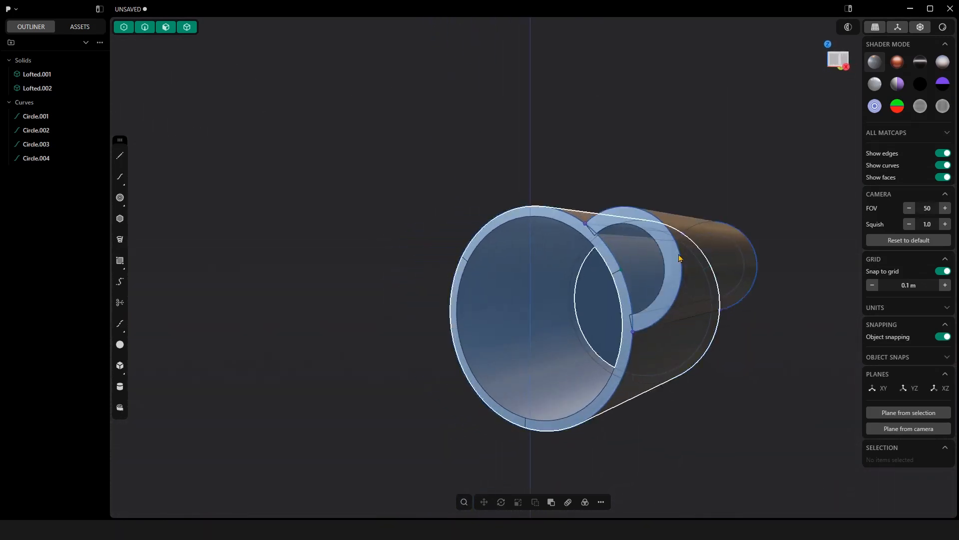
pyautogui.moveTo(475, 293); pyautogui.dragTo(593, 322, button='middle')
pyautogui.moveTo(516, 431); pyautogui.dragTo(520, 317, button='middle')
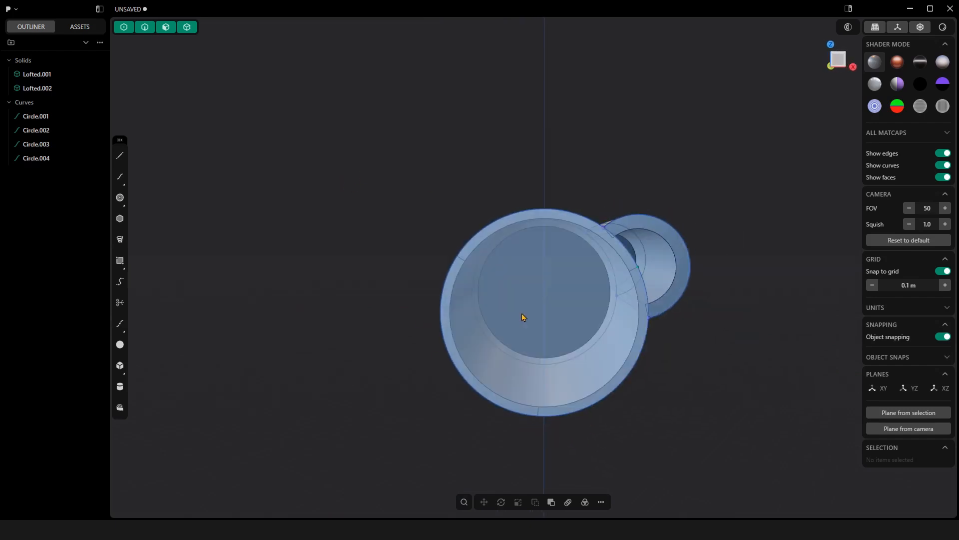
pyautogui.moveTo(763, 360); pyautogui.dragTo(698, 355, button='middle')
pyautogui.click(694, 269)
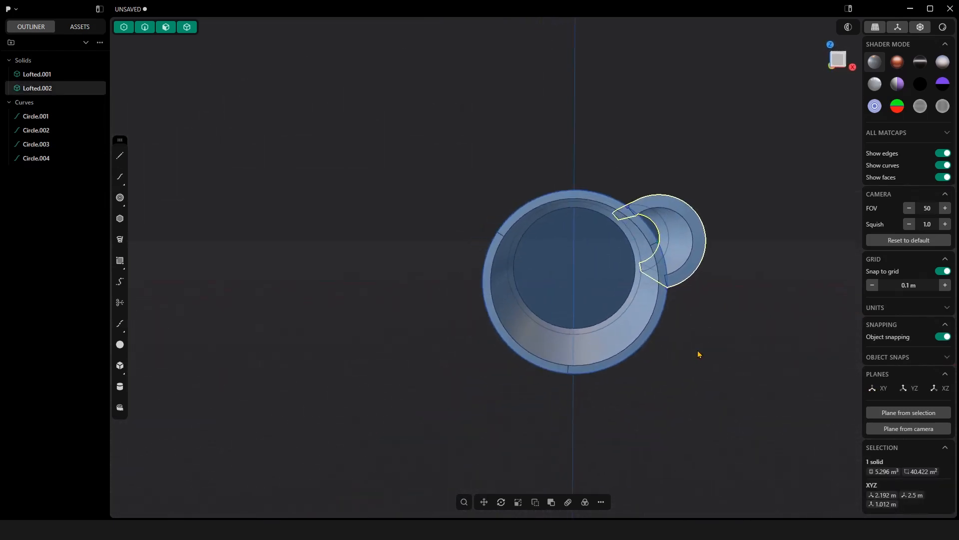
# Step: Make a radial array of the small tube around the large tube's centre, with 3 instances over 360 degrees in front view
pyautogui.rightClick(698, 354)
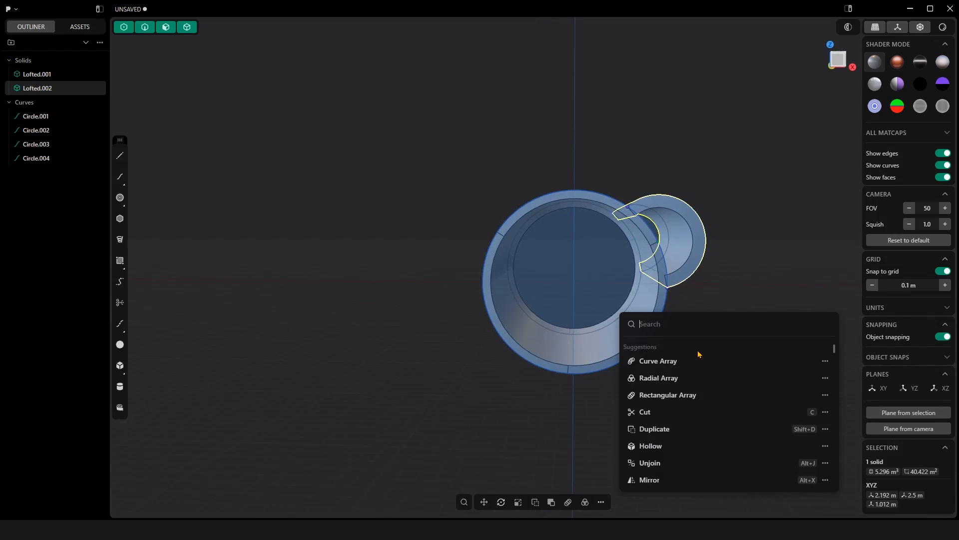
pyautogui.click(651, 379)
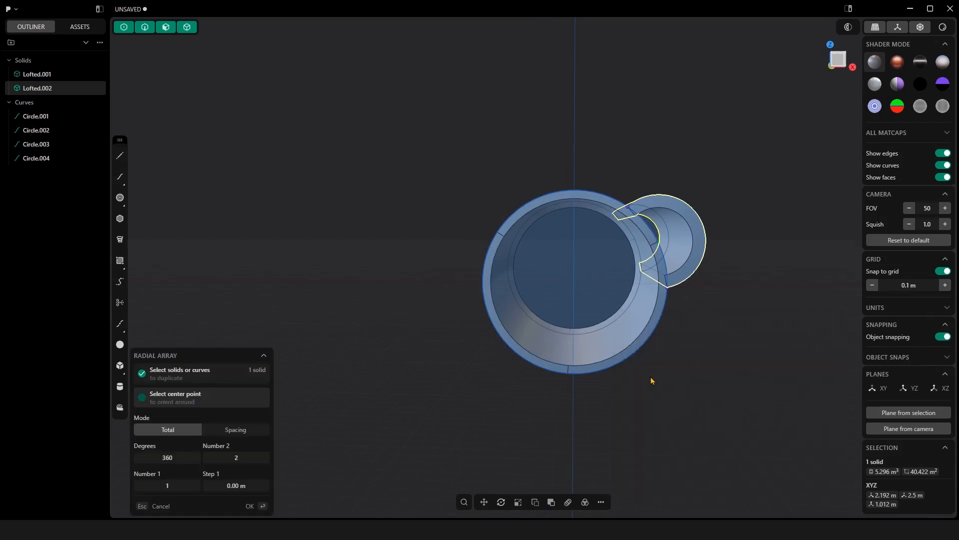
pyautogui.click(839, 61)
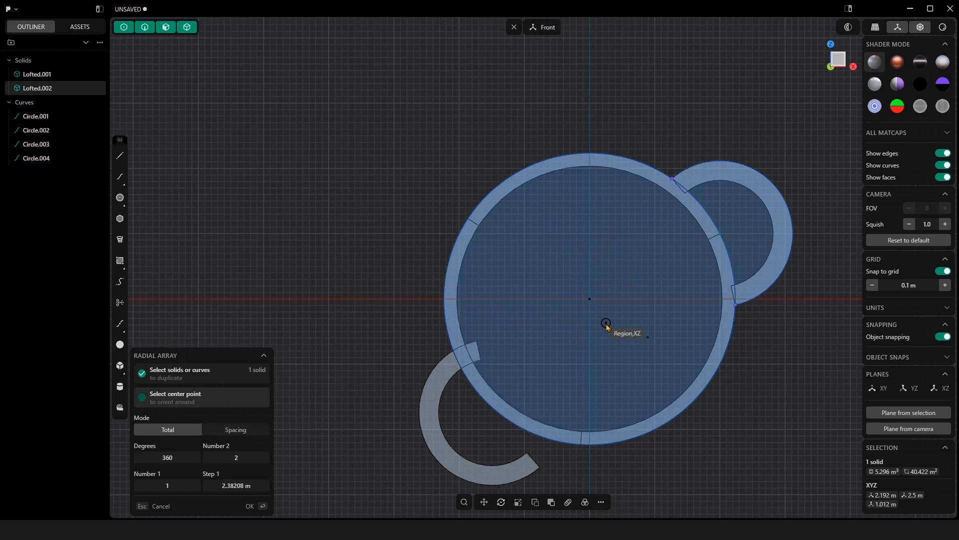
pyautogui.click(589, 298)
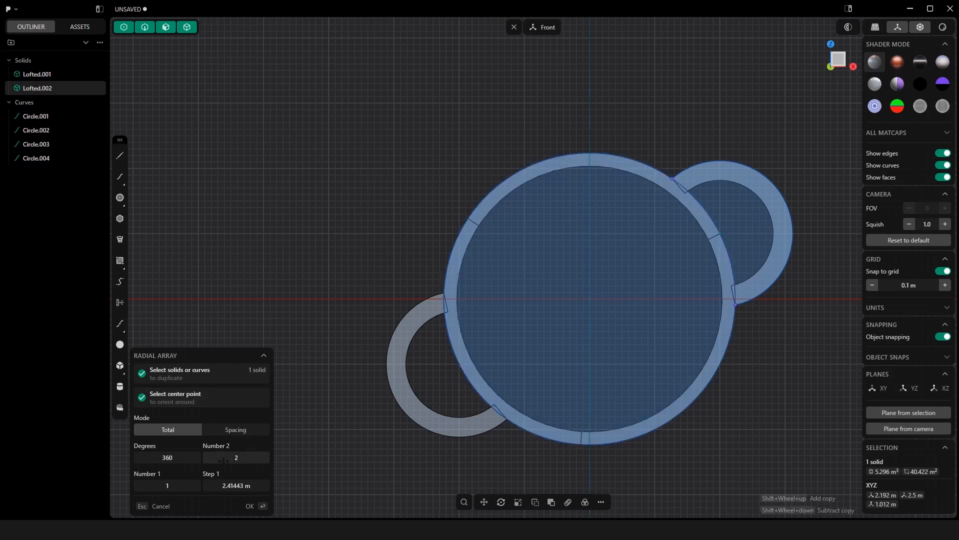
pyautogui.keyDown('shift'); pyautogui.scroll(1, 590, 298); pyautogui.keyUp('shift')
pyautogui.keyDown('shift'); pyautogui.scroll(-1, 589, 298); pyautogui.keyUp('shift')
pyautogui.keyDown('shift'); pyautogui.scroll(1, 590, 299); pyautogui.keyUp('shift')
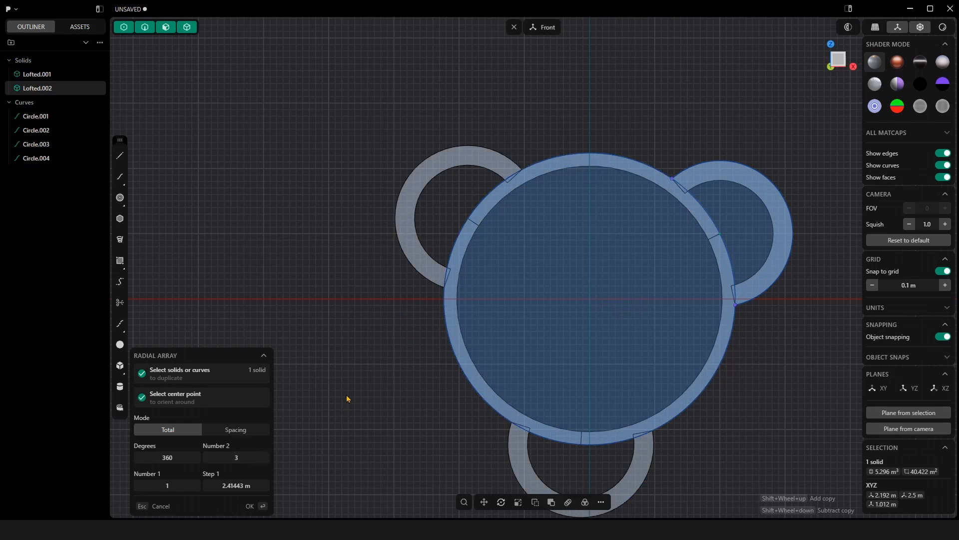
pyautogui.press('Return')
pyautogui.moveTo(382, 372); pyautogui.dragTo(676, 404, button='middle')
pyautogui.click(541, 423)
# Step: Join the large tube and the three small tubes into one solid with a Boolean union
pyautogui.scroll(5, 612, 398)
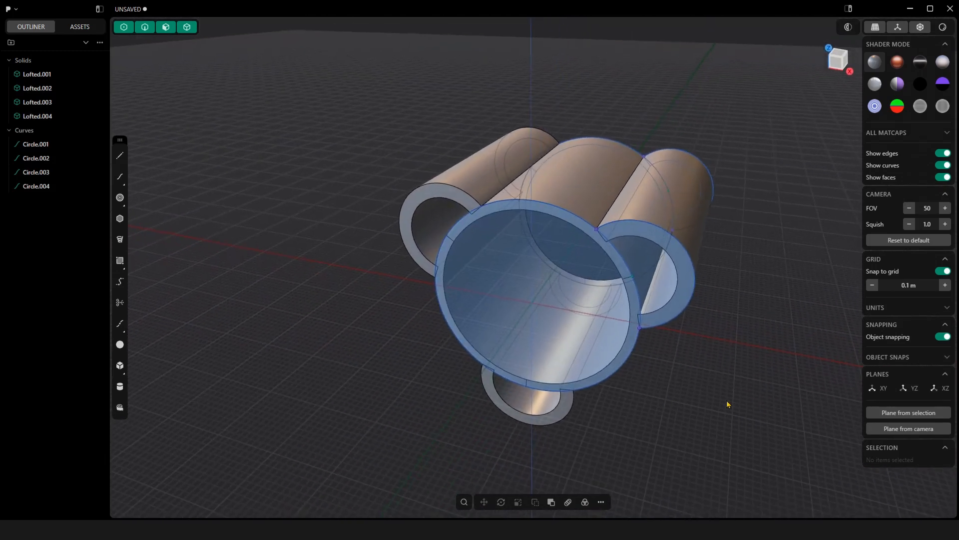
pyautogui.moveTo(574, 317); pyautogui.dragTo(720, 321, button='middle')
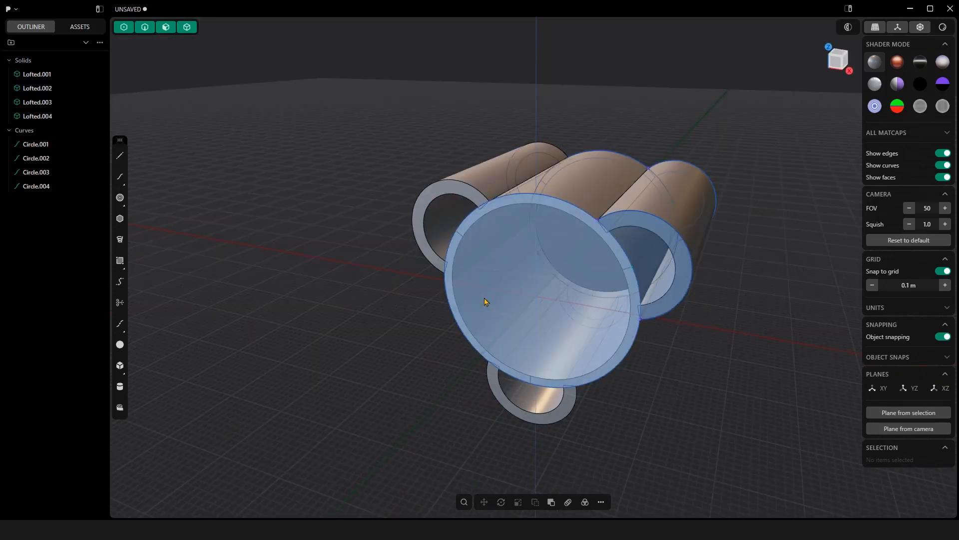
pyautogui.moveTo(523, 185); pyautogui.dragTo(719, 412, button='middle')
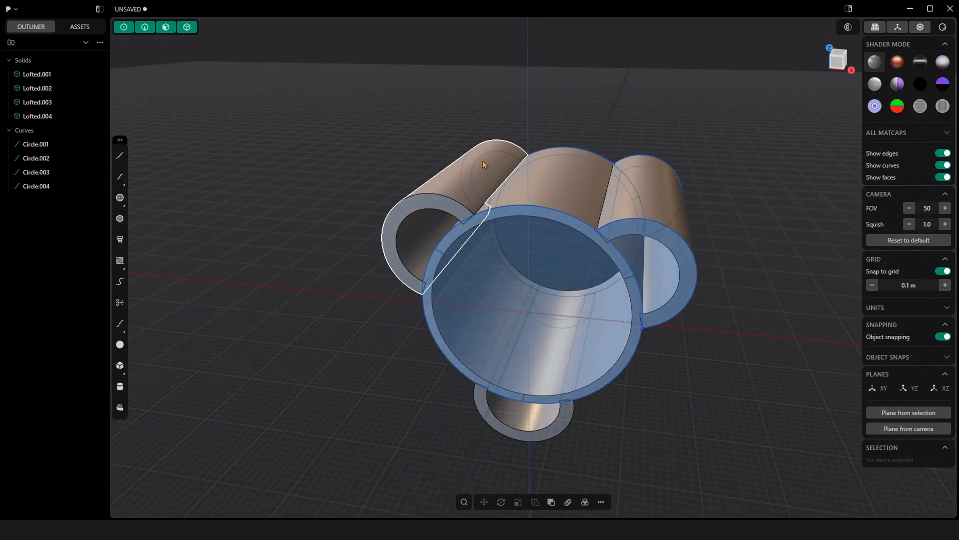
pyautogui.click(578, 193)
pyautogui.keyDown('shift'); pyautogui.click(664, 229); pyautogui.keyUp('shift')
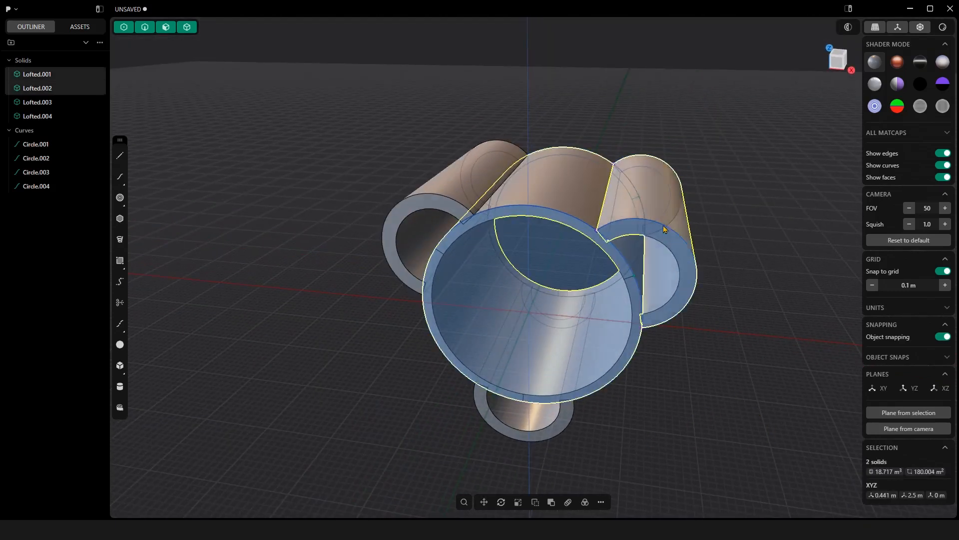
pyautogui.keyDown('shift'); pyautogui.click(467, 180); pyautogui.keyUp('shift')
pyautogui.keyDown('shift'); pyautogui.click(562, 433); pyautogui.keyUp('shift')
pyautogui.moveTo(581, 425); pyautogui.dragTo(644, 381, button='middle')
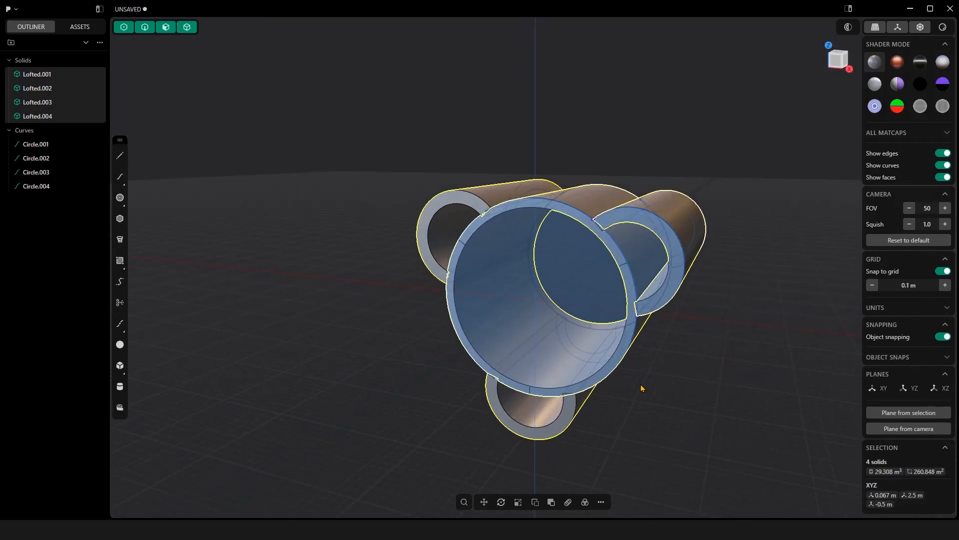
pyautogui.press('w')
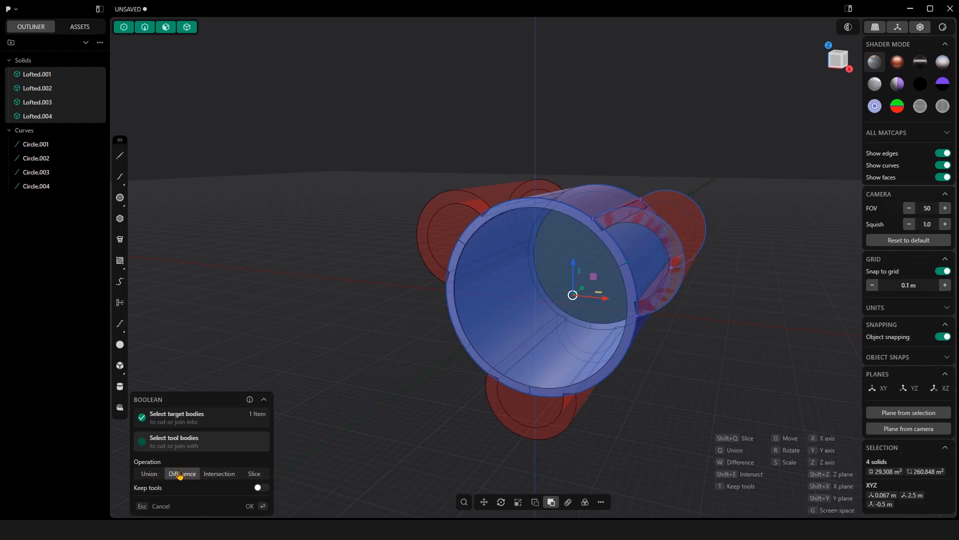
pyautogui.click(150, 473)
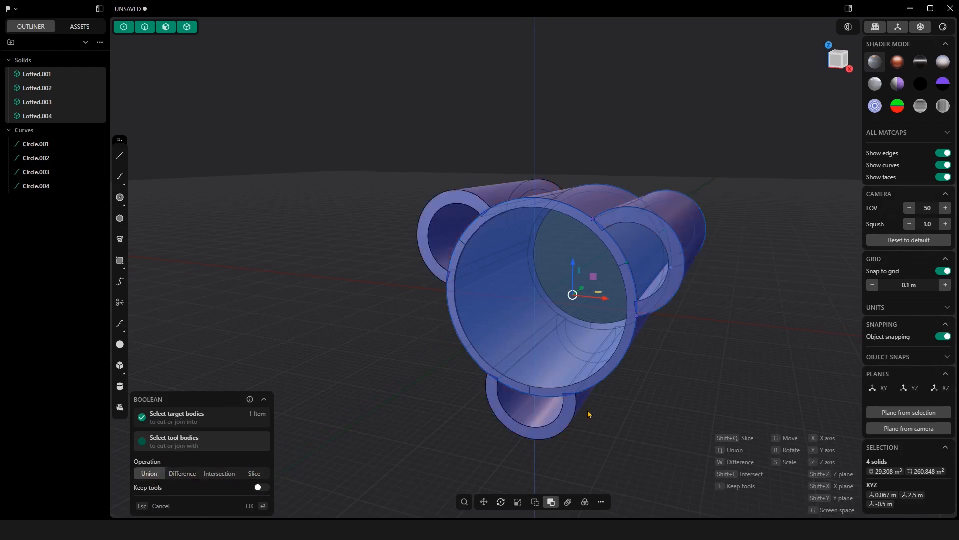
pyautogui.press('Return')
# Step: Hide the group of circle curves so only the joined solid is shown
pyautogui.moveTo(699, 351); pyautogui.dragTo(607, 384, button='middle')
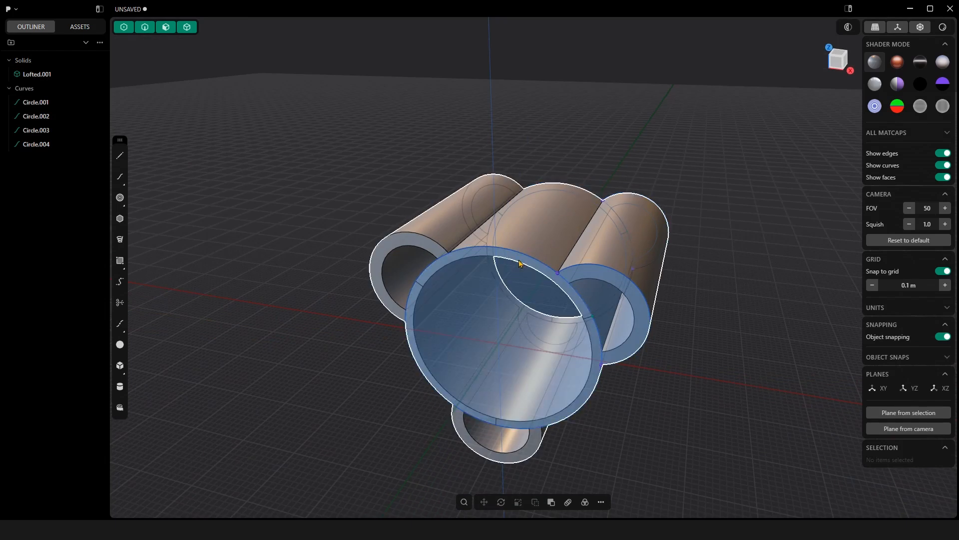
pyautogui.moveTo(623, 399); pyautogui.dragTo(601, 392, button='middle')
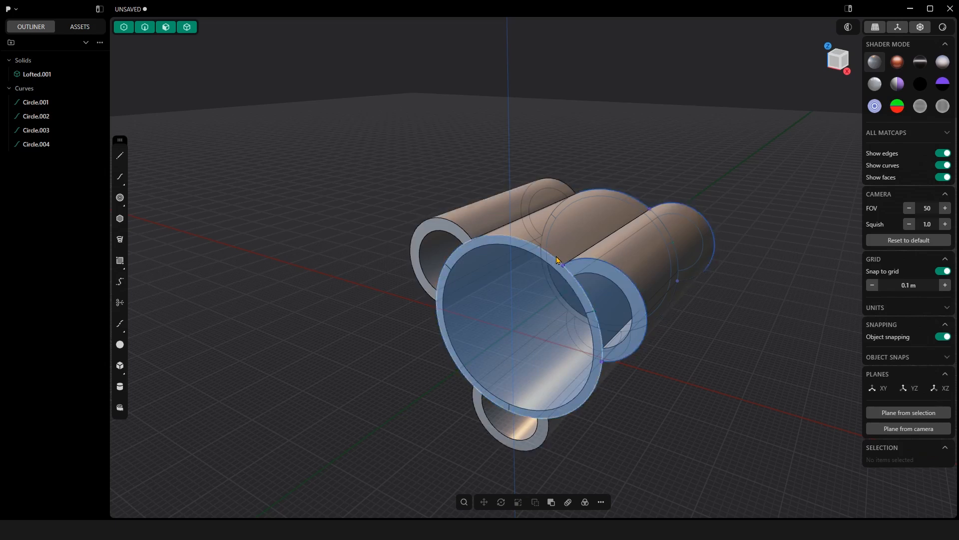
pyautogui.moveTo(557, 249); pyautogui.dragTo(540, 236, button='middle')
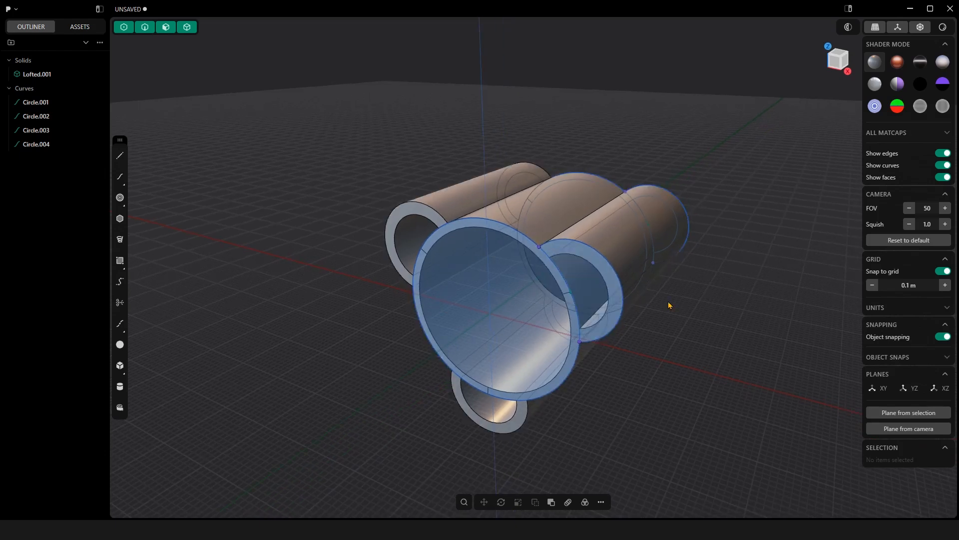
pyautogui.keyDown('shift'); pyautogui.moveTo(669, 304); pyautogui.dragTo(695, 291, button='middle'); pyautogui.keyUp('shift')
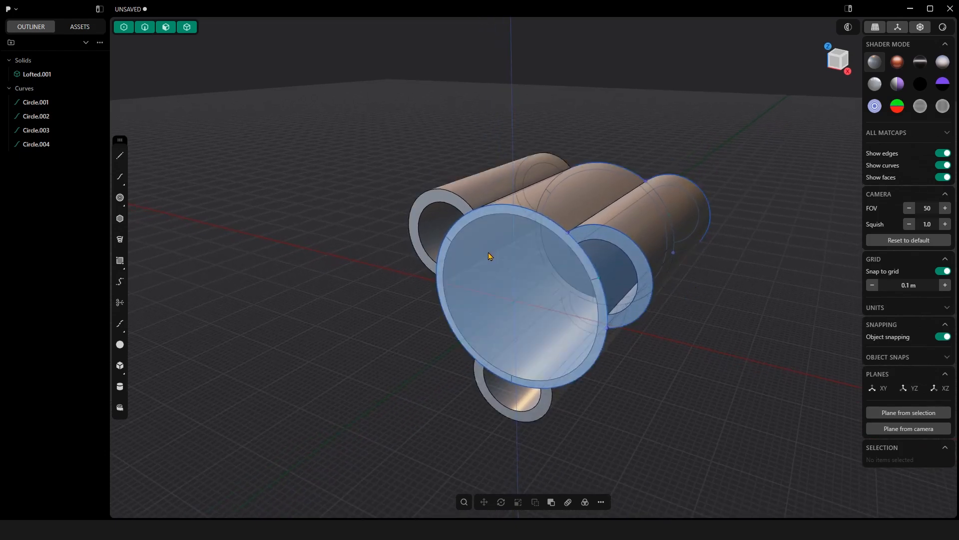
pyautogui.moveTo(492, 261); pyautogui.dragTo(574, 280, button='middle')
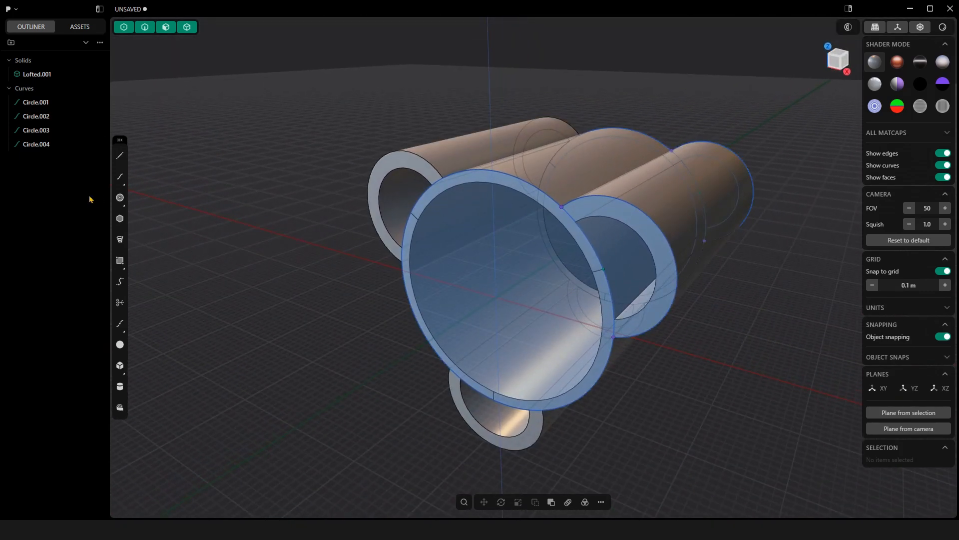
pyautogui.click(81, 89)
# Step: Start a fillet on the two upper outer seams where the small tubes meet the large tube
pyautogui.moveTo(669, 384); pyautogui.dragTo(613, 380, button='middle')
pyautogui.moveTo(560, 178); pyautogui.dragTo(561, 244, button='middle')
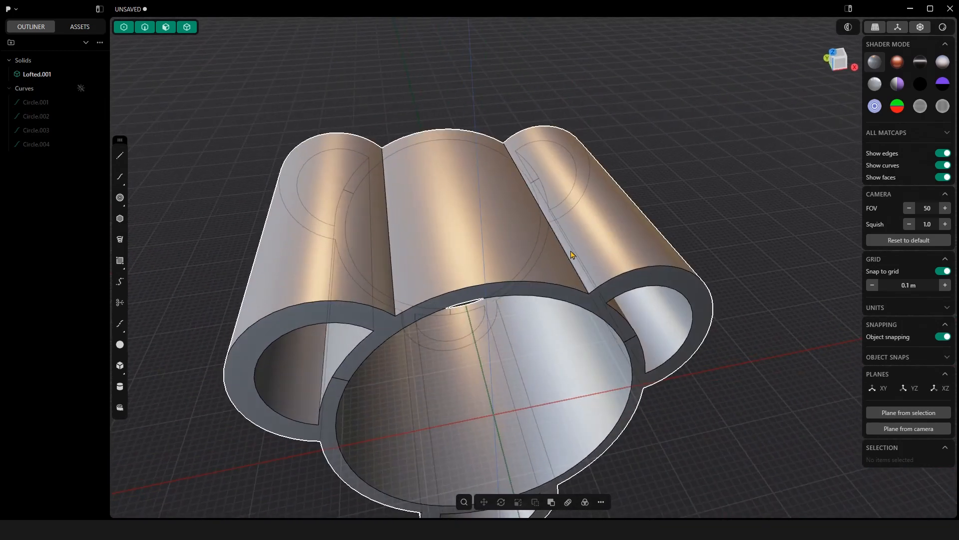
pyautogui.click(572, 255)
pyautogui.click(567, 253)
pyautogui.press('f')
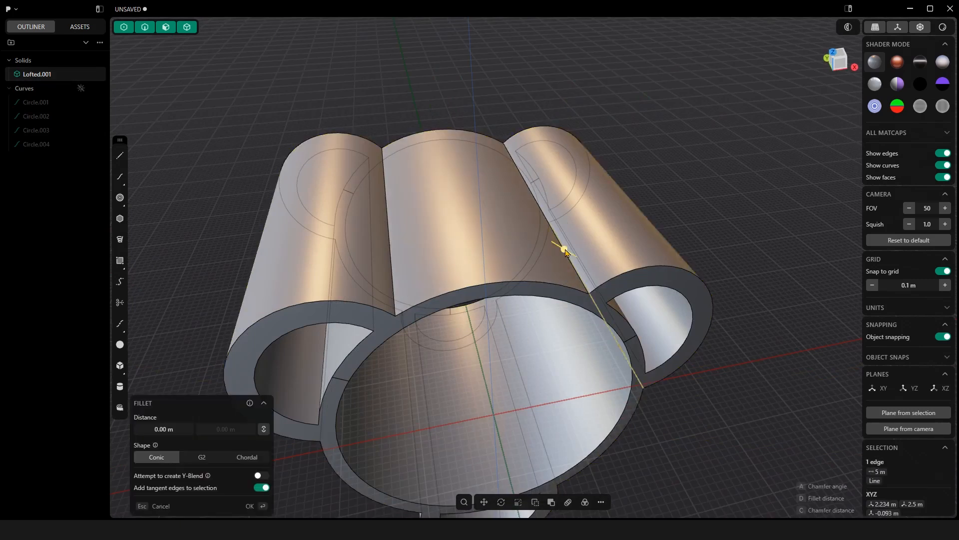
pyautogui.moveTo(567, 253); pyautogui.dragTo(577, 295, button='middle')
pyautogui.scroll(2, 574, 294)
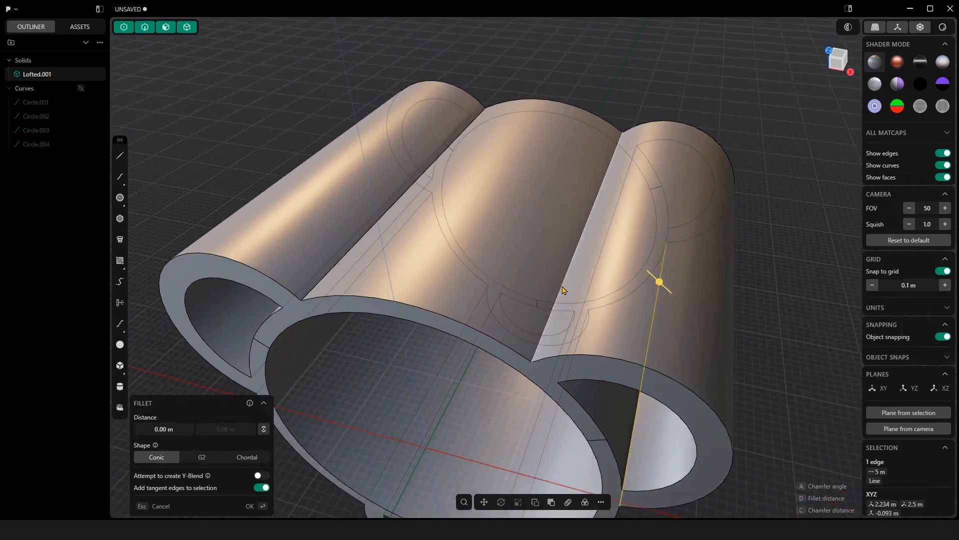
pyautogui.click(563, 286)
pyautogui.click(401, 197)
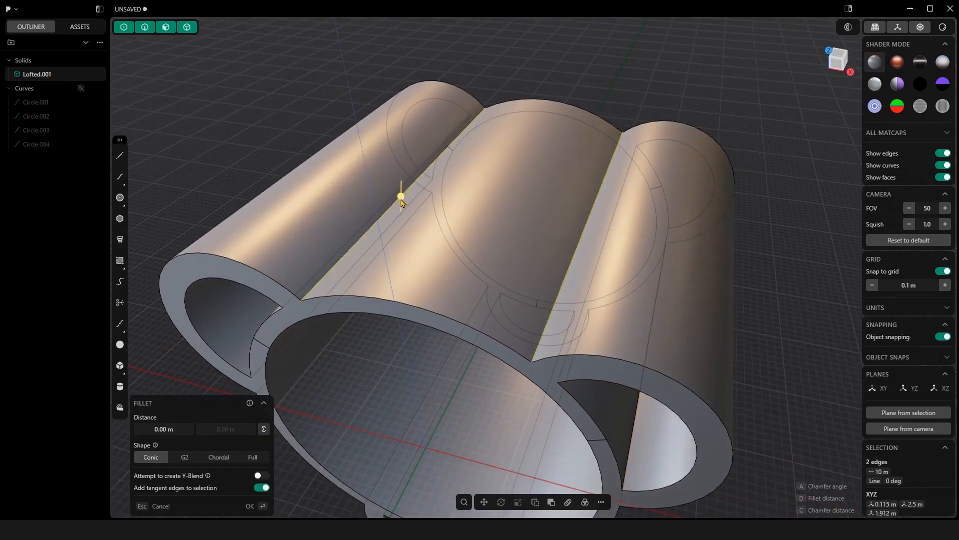
# Step: Add the remaining four outer seam edges between the small tubes and the large tube to the fillet selection
pyautogui.scroll(-5, 489, 305)
pyautogui.moveTo(535, 345); pyautogui.dragTo(488, 314, button='middle')
pyautogui.scroll(5, 550, 291)
pyautogui.click(556, 283)
pyautogui.click(414, 412)
pyautogui.moveTo(397, 315); pyautogui.dragTo(505, 275, button='middle')
pyautogui.click(537, 315)
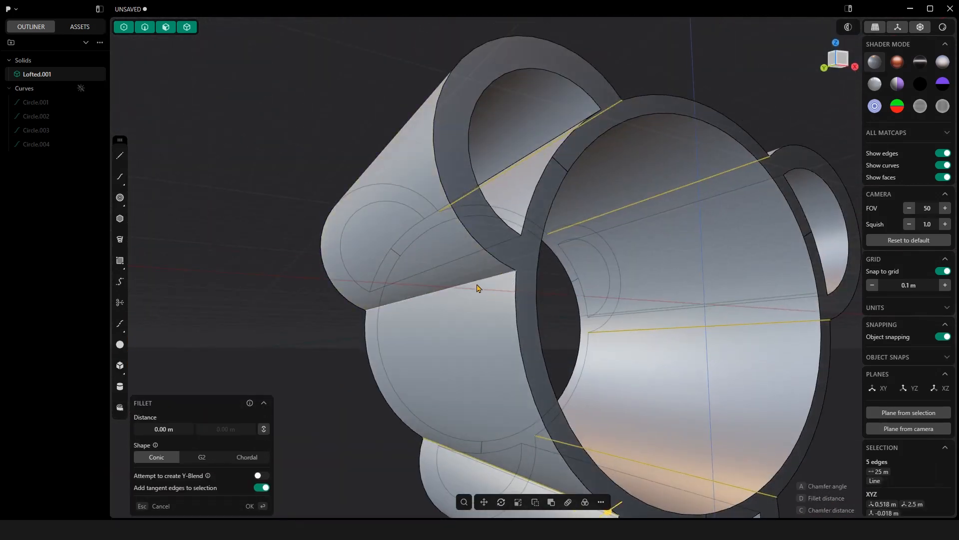
pyautogui.moveTo(479, 285); pyautogui.dragTo(533, 289, button='middle')
pyautogui.click(577, 270)
pyautogui.click(464, 238)
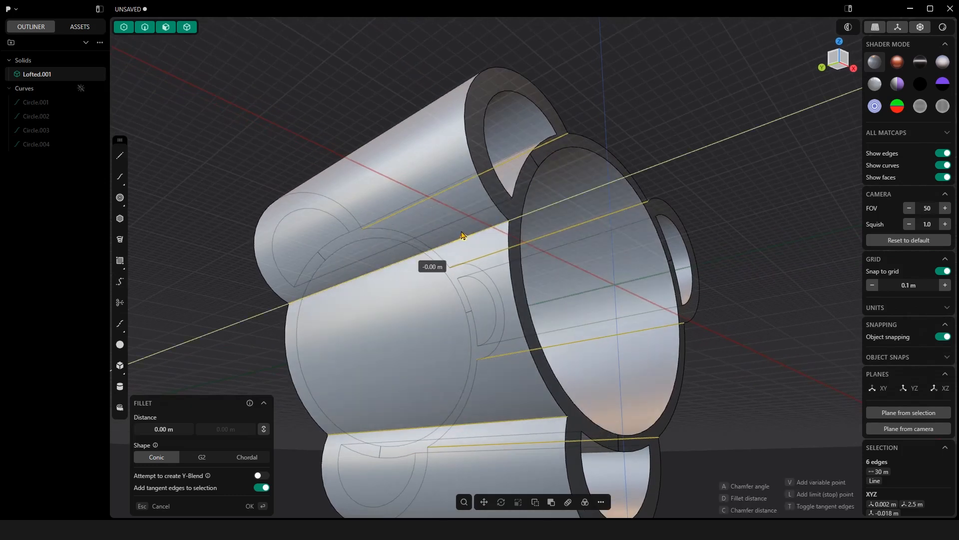
# Step: Try a 0.50 m fillet on the six outer seam edges
pyautogui.moveTo(457, 225); pyautogui.dragTo(429, 235)
pyautogui.moveTo(435, 239); pyautogui.dragTo(586, 227, button='middle')
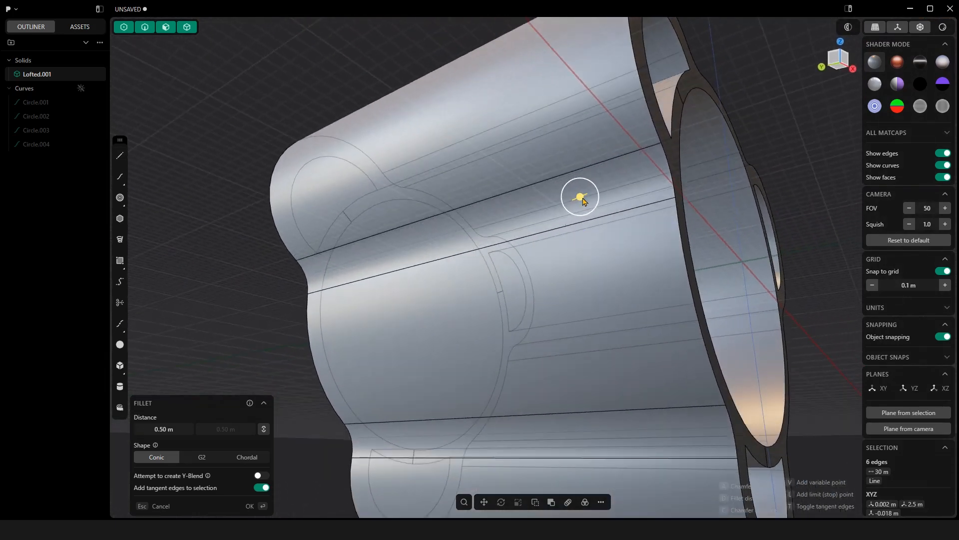
pyautogui.press('Return')
pyautogui.moveTo(572, 211); pyautogui.dragTo(602, 205, button='middle')
# Step: Try a chamfer of -0.40 m on the six outer seam edges
pyautogui.press('f')
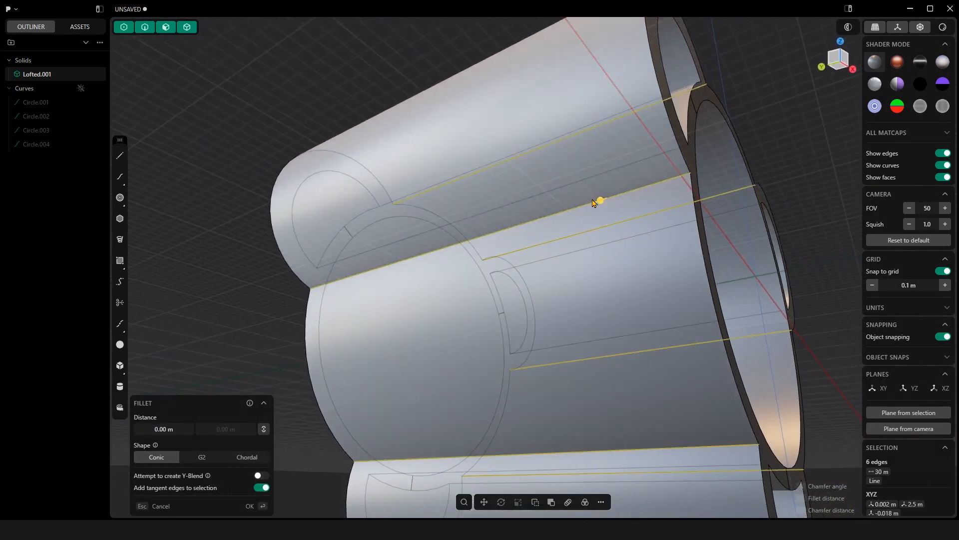
pyautogui.moveTo(602, 205); pyautogui.dragTo(612, 200)
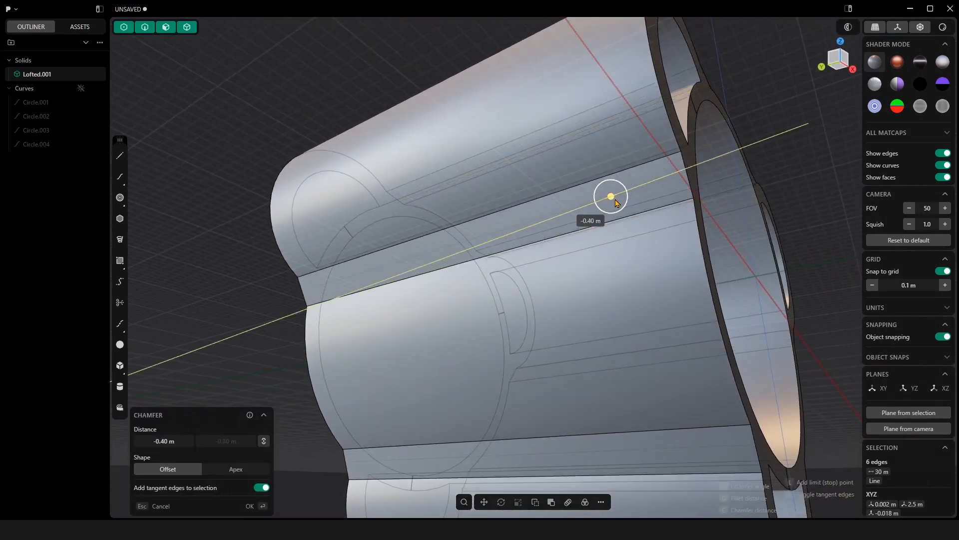
pyautogui.moveTo(643, 215); pyautogui.dragTo(633, 248, button='middle')
# Step: Round the six outer seam edges with a fillet to blend the small tubes into the large tube
pyautogui.moveTo(625, 261); pyautogui.dragTo(595, 281)
pyautogui.press('d')
pyautogui.press('Return')
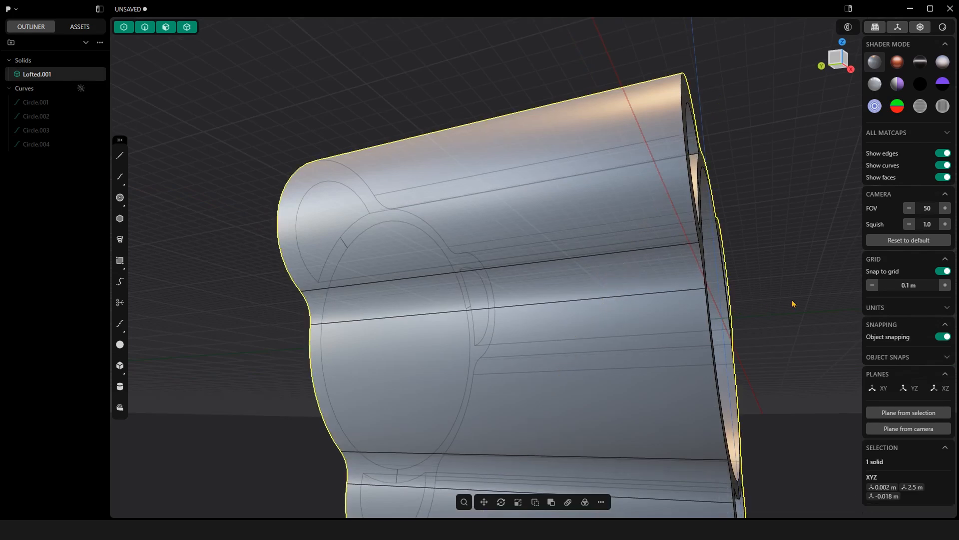
# Step: Turn off X-ray mode and check the filleted hull from the front and from above
pyautogui.click(793, 296)
pyautogui.moveTo(792, 285); pyautogui.dragTo(645, 297, button='middle')
pyautogui.scroll(-2, 777, 294)
pyautogui.moveTo(681, 248); pyautogui.dragTo(645, 267, button='middle')
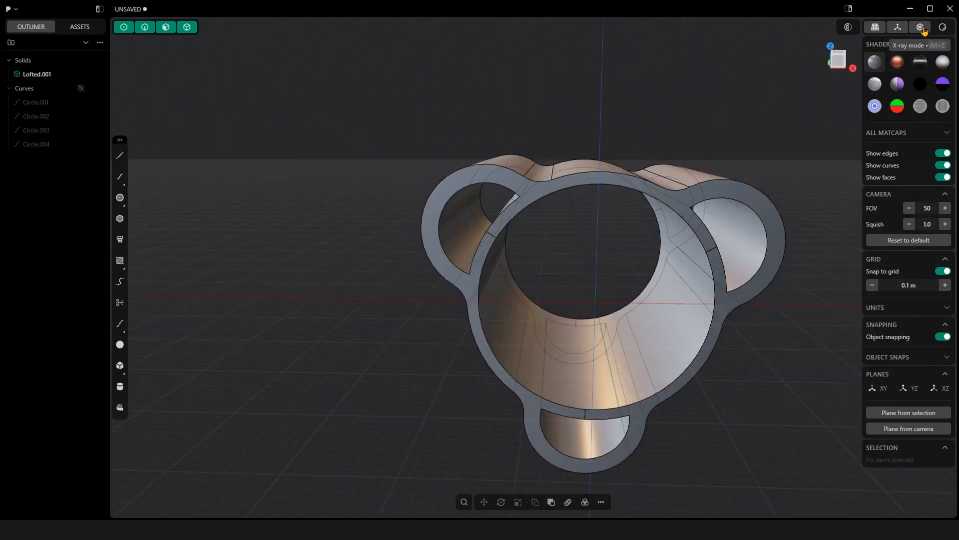
pyautogui.moveTo(819, 120); pyautogui.dragTo(700, 190, button='middle')
pyautogui.moveTo(795, 152); pyautogui.dragTo(750, 155, button='middle')
pyautogui.scroll(2, 750, 139)
pyautogui.moveTo(754, 166); pyautogui.dragTo(790, 224, button='middle')
pyautogui.scroll(3, 770, 229)
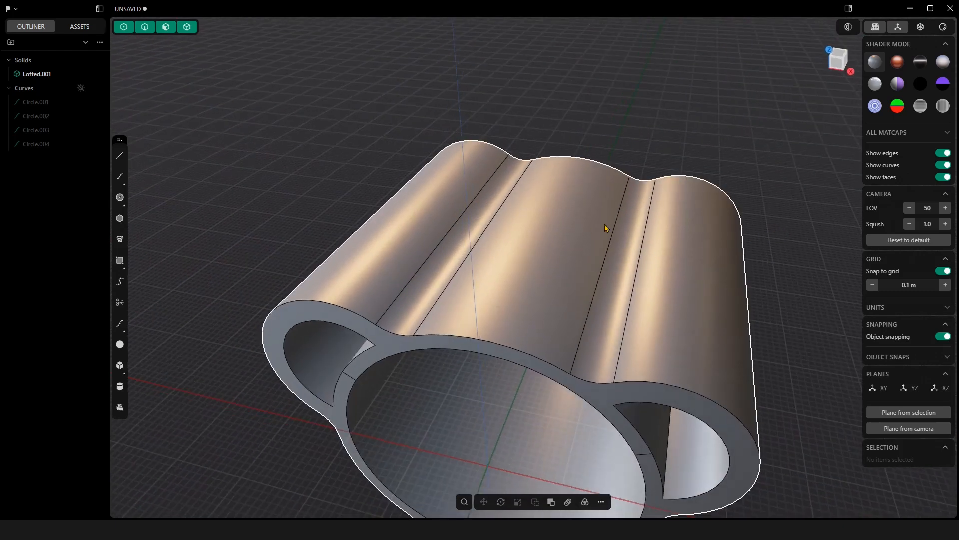
# Step: Examine the hull solid from its other end and from the side, leaving it deselected
pyautogui.moveTo(747, 238); pyautogui.dragTo(612, 188, button='middle')
pyautogui.click(742, 146)
pyautogui.click(748, 131)
pyautogui.click(724, 216)
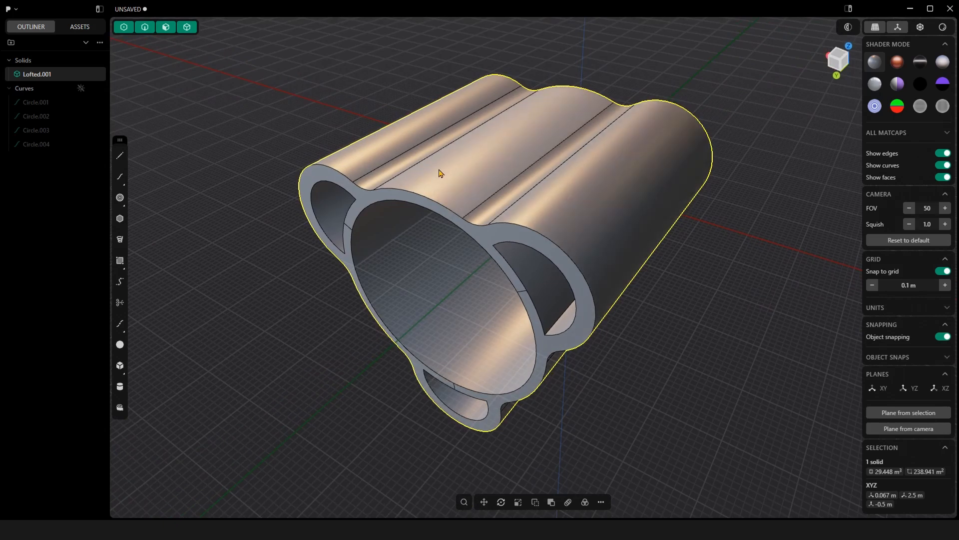
pyautogui.moveTo(350, 155); pyautogui.dragTo(657, 186, button='middle')
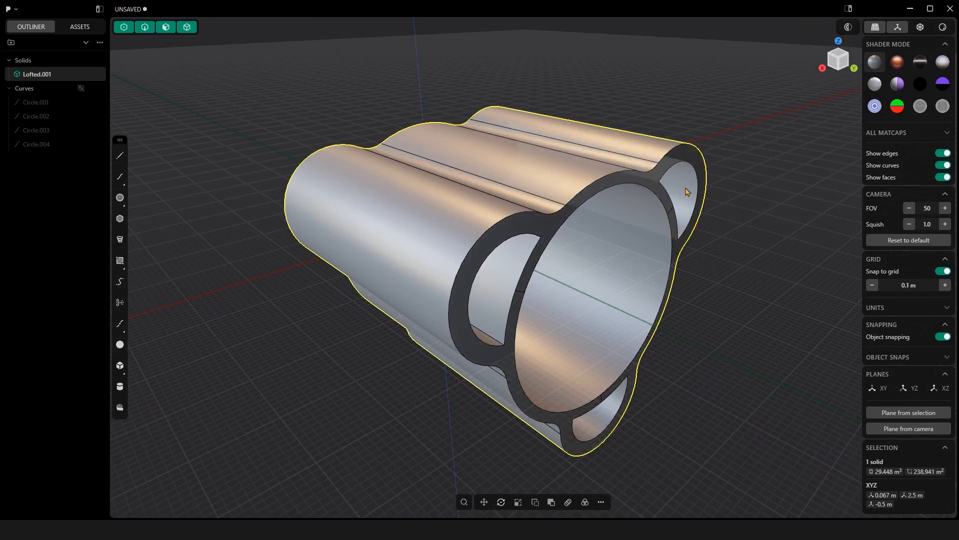
pyautogui.moveTo(739, 227)
pyautogui.mouseDown(button='middle')
pyautogui.moveTo(749, 247)
pyautogui.moveTo(707, 238)
pyautogui.moveTo(744, 238)
pyautogui.mouseUp(button='middle')
pyautogui.click(743, 238)
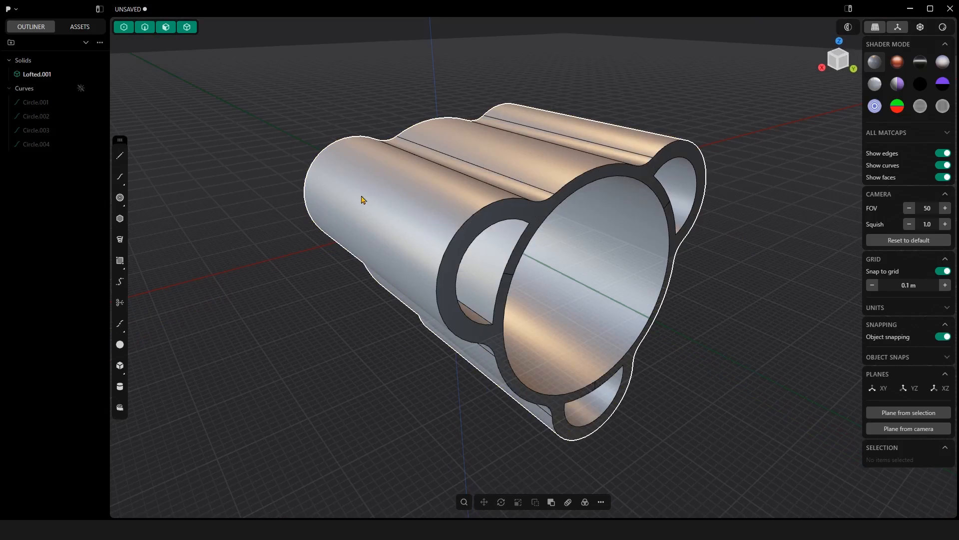
pyautogui.moveTo(422, 208); pyautogui.dragTo(490, 214, button='middle')
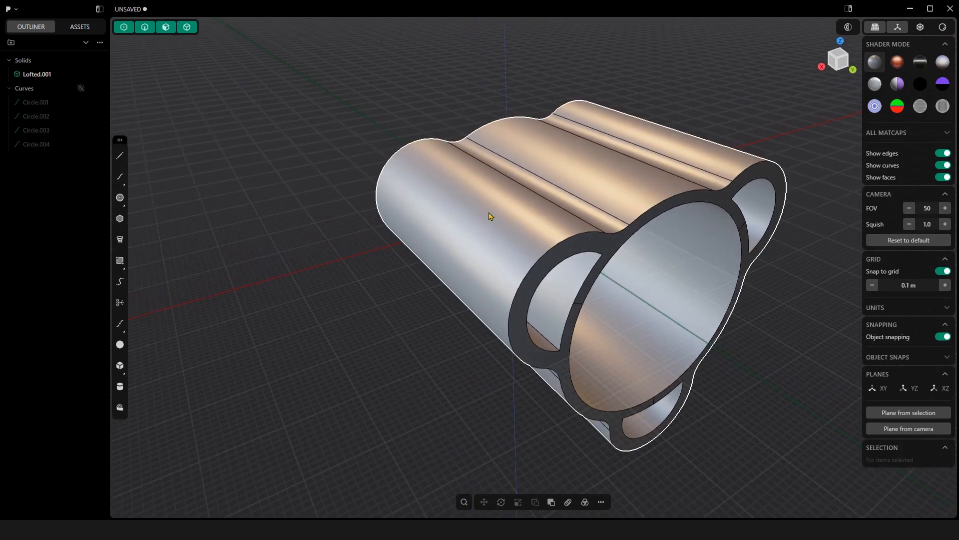
# Step: Start exporting the hull solid as a Wavefront OBJ file named test2 in the float-1 folder
pyautogui.click(16, 11)
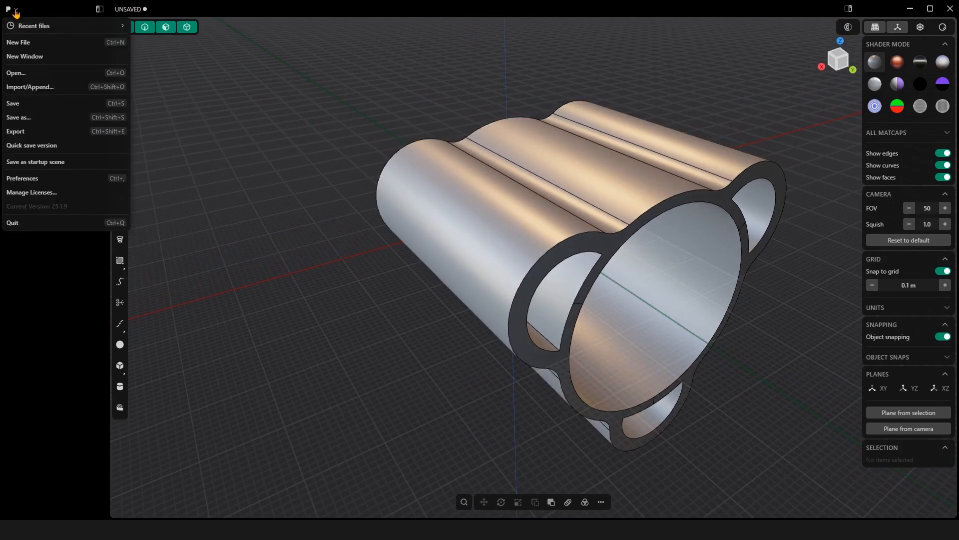
pyautogui.click(17, 133)
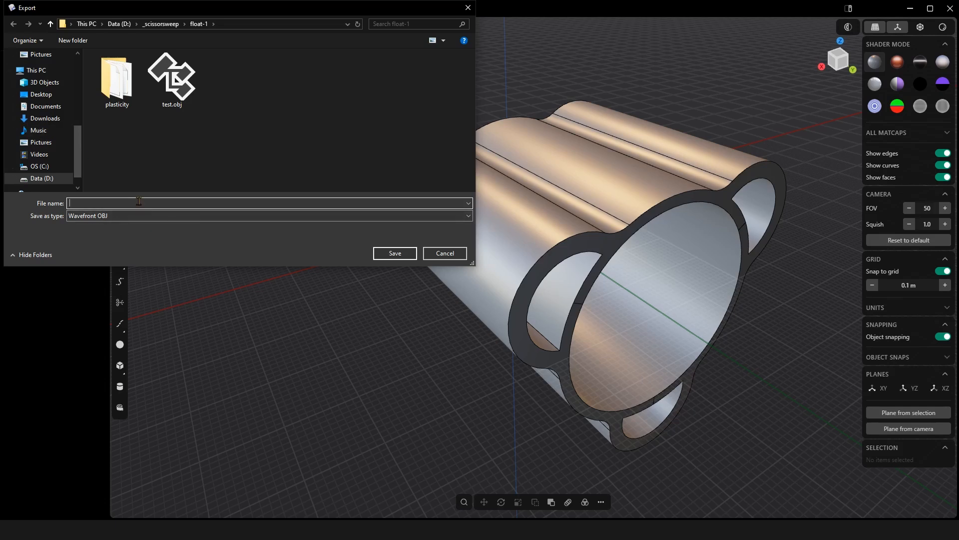
pyautogui.write('test2')
pyautogui.click(461, 220)
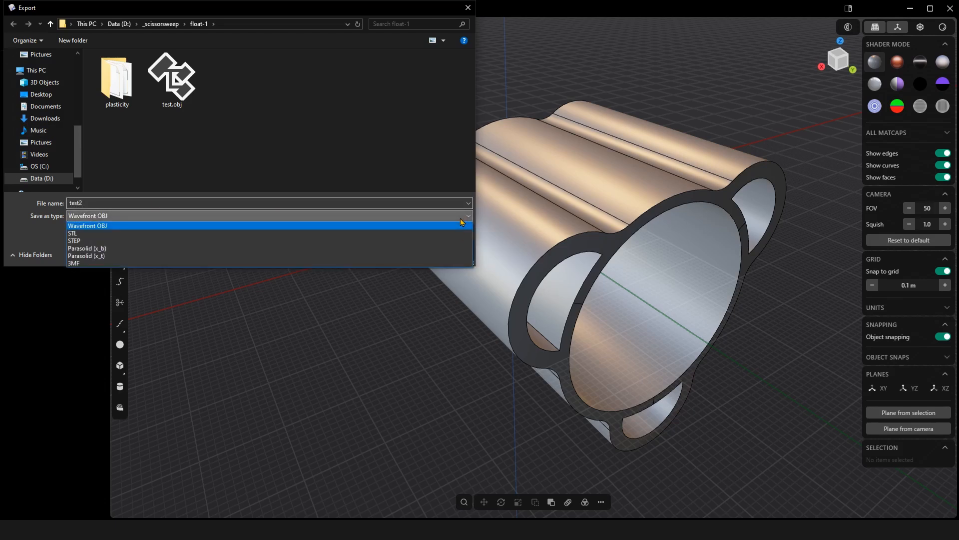
pyautogui.click(104, 226)
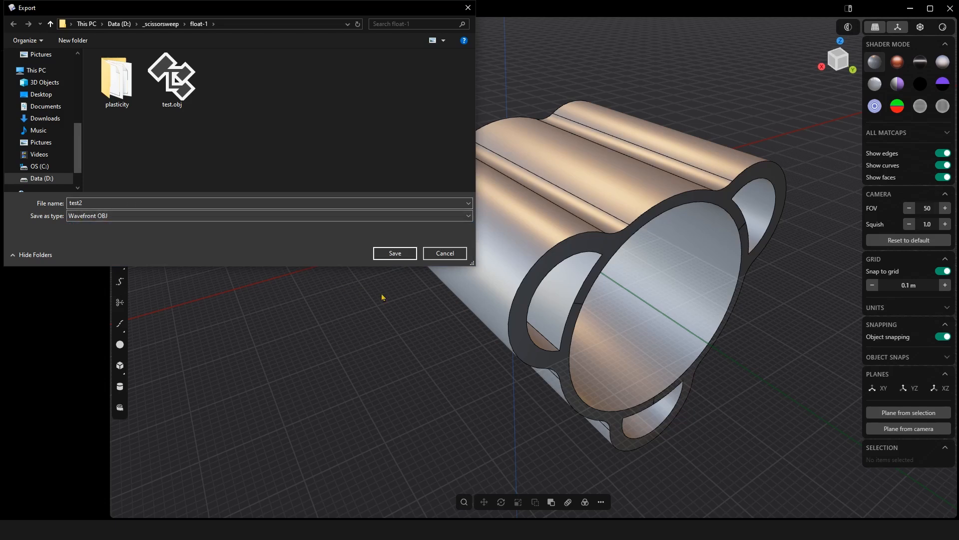
pyautogui.click(395, 253)
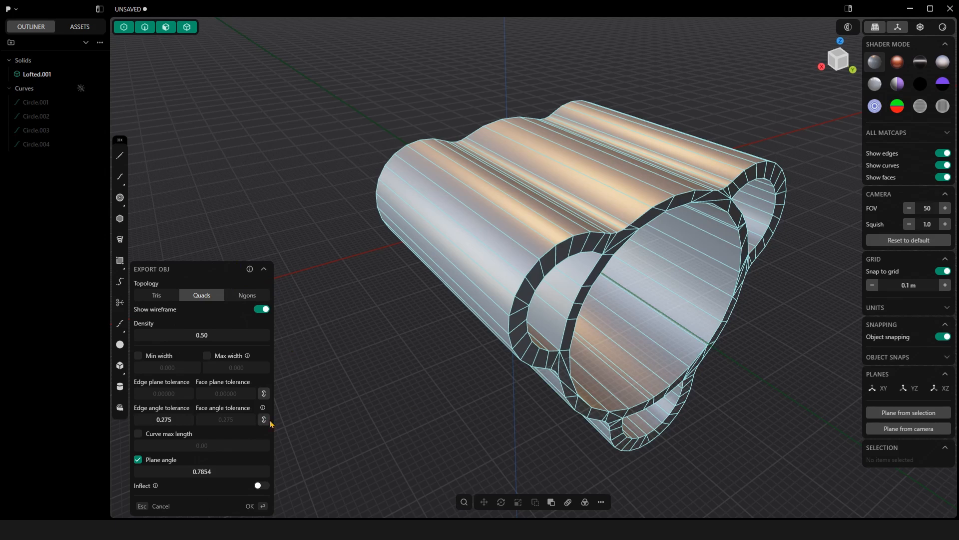
# Step: Compare tris and quads topology on the hull's export wireframe, and complete the OBJ export with quads
pyautogui.moveTo(429, 325); pyautogui.dragTo(460, 317, button='middle')
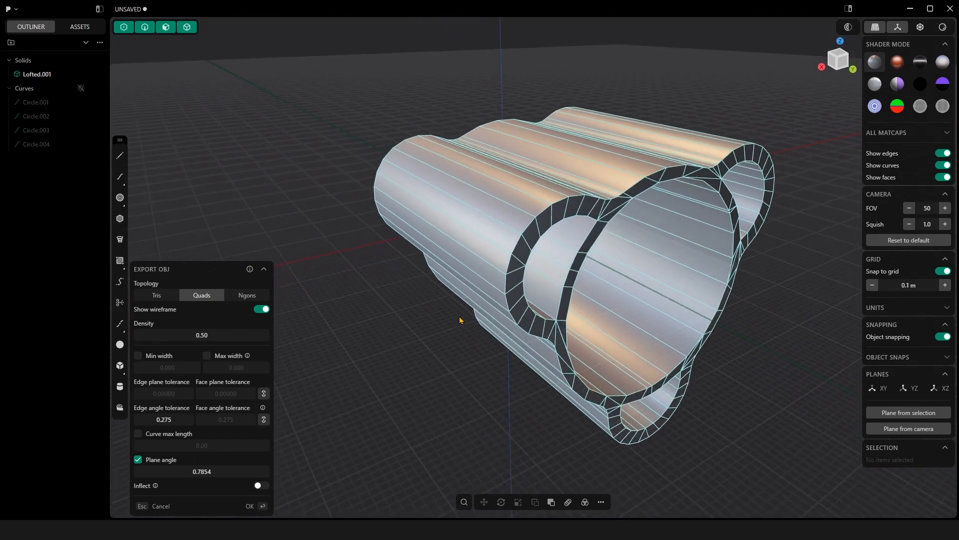
pyautogui.click(164, 299)
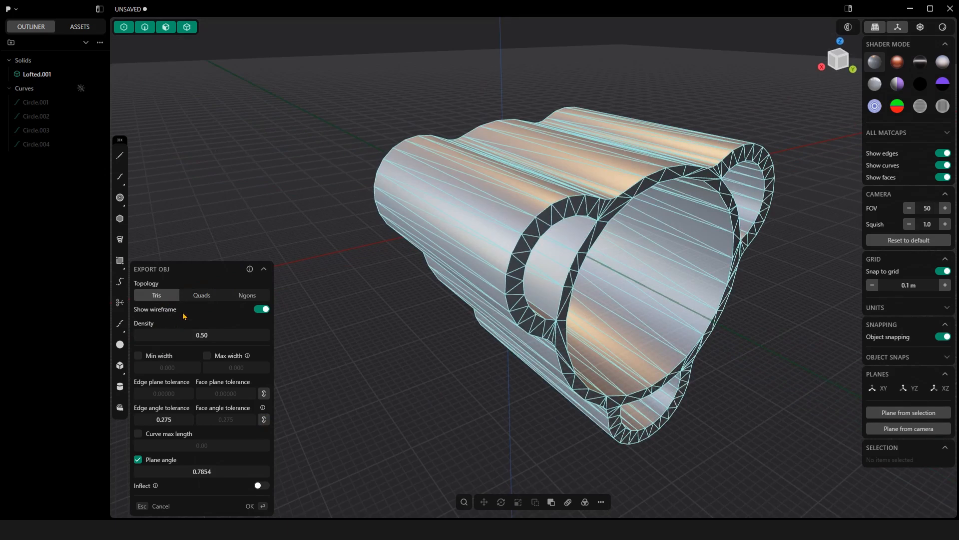
pyautogui.click(202, 295)
pyautogui.scroll(5, 440, 399)
pyautogui.scroll(-5, 495, 392)
pyautogui.moveTo(496, 392); pyautogui.dragTo(538, 343, button='middle')
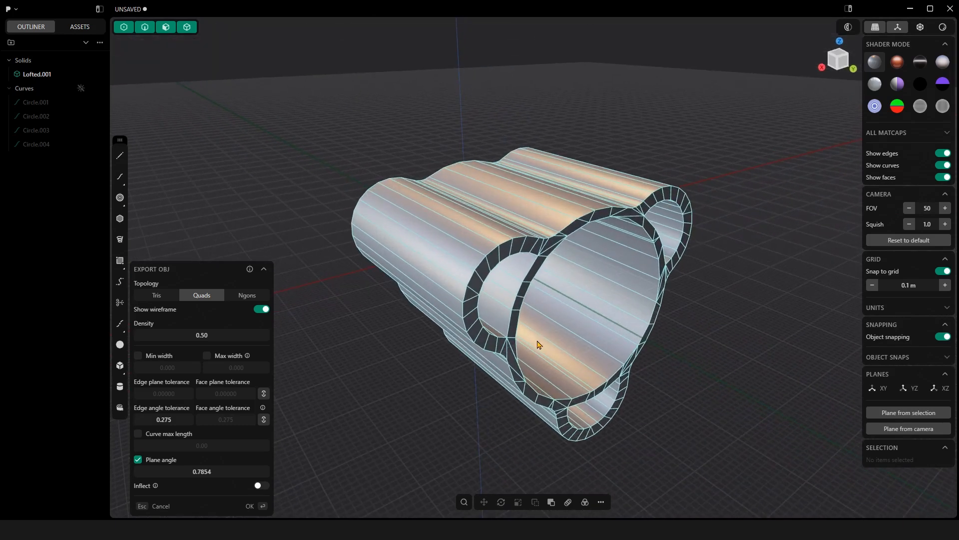
pyautogui.moveTo(485, 285); pyautogui.dragTo(572, 317, button='middle')
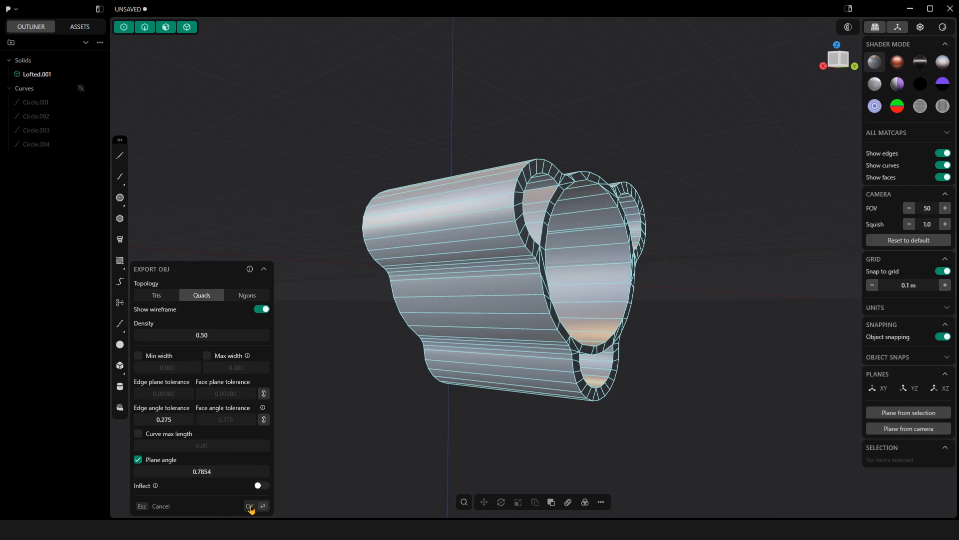
pyautogui.click(250, 507)
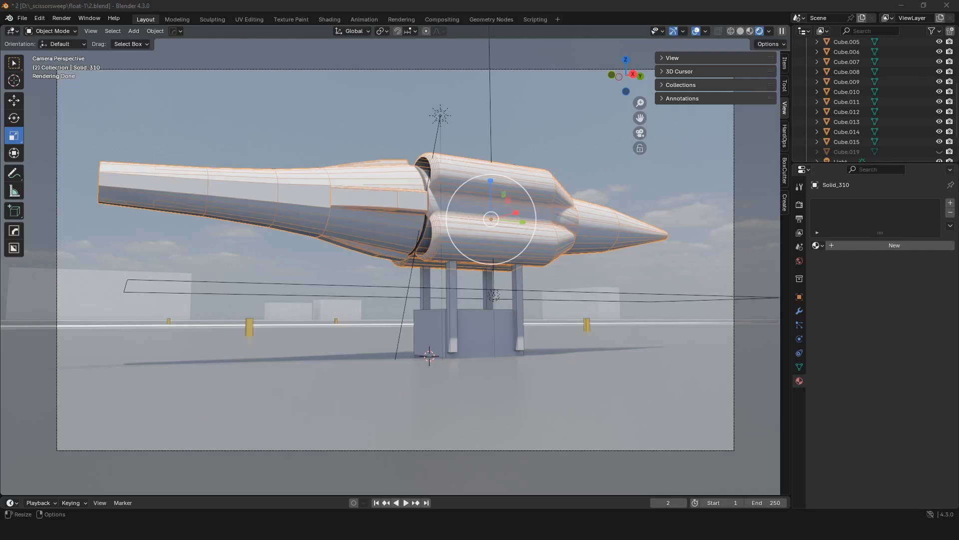
# Step: Switch to Blender and check the spaceship in the camera view by selecting its mesh and the surrounding fog volume
pyautogui.click(672, 189)
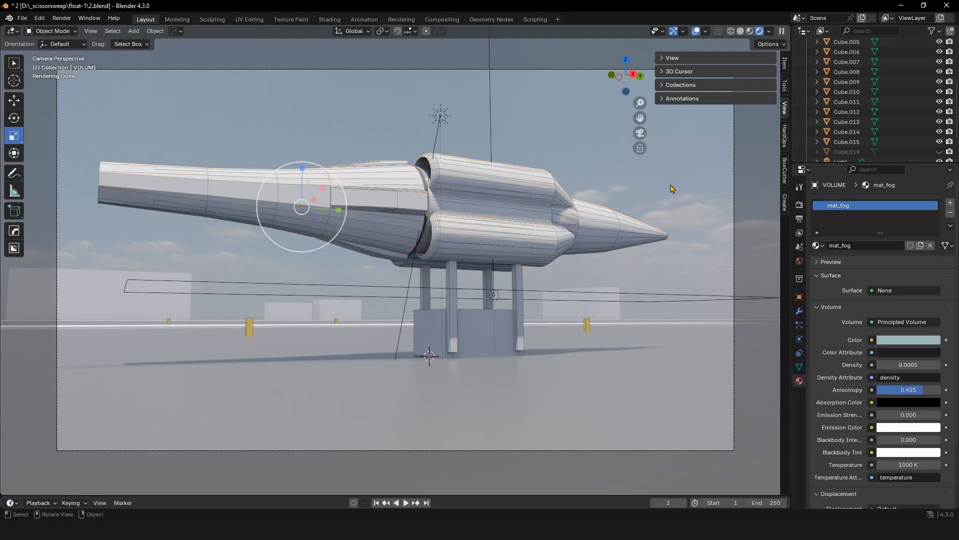
pyautogui.click(502, 233)
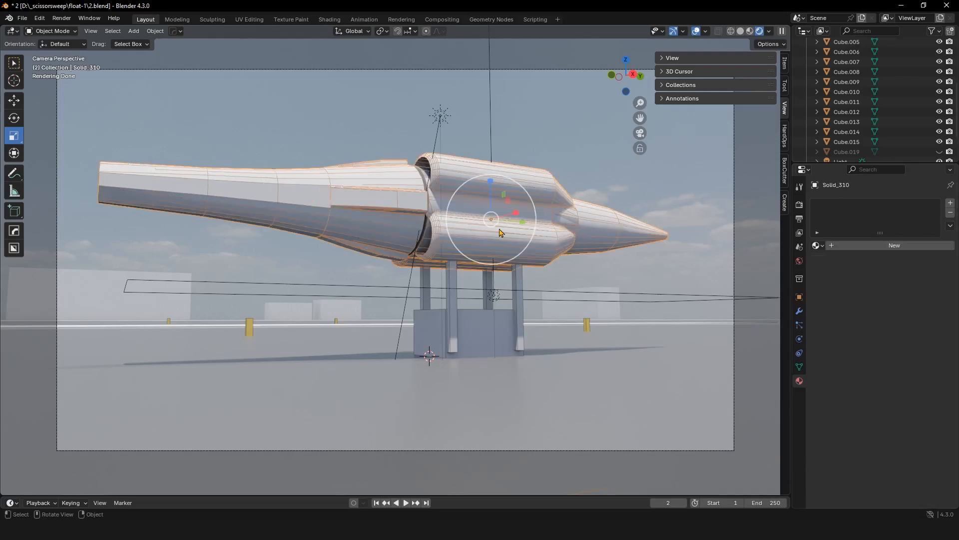
pyautogui.click(623, 191)
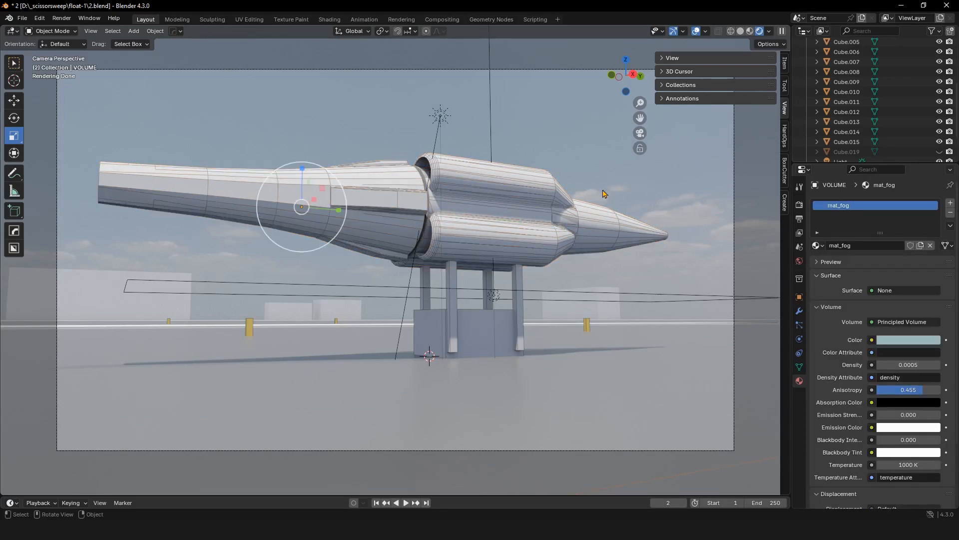